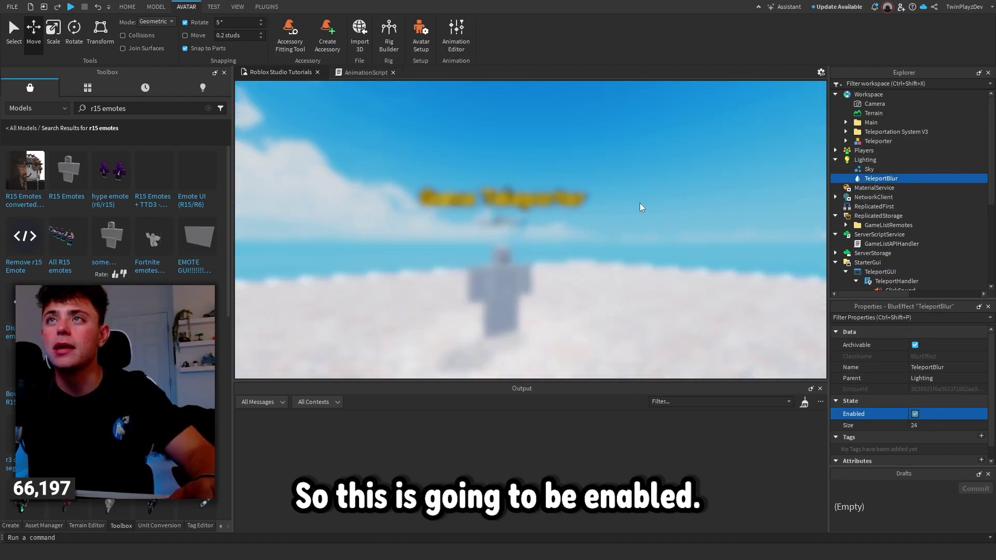
Disable the TeleportBlur effect in Lighting and delete the Teleportation System V3 folder from Workspace
left_click(915, 413)
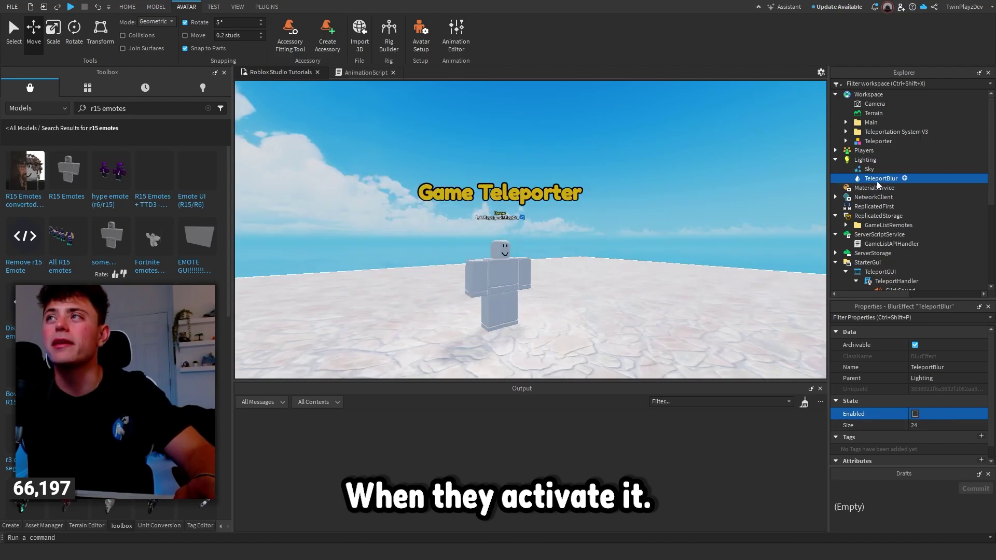
left_click(835, 160)
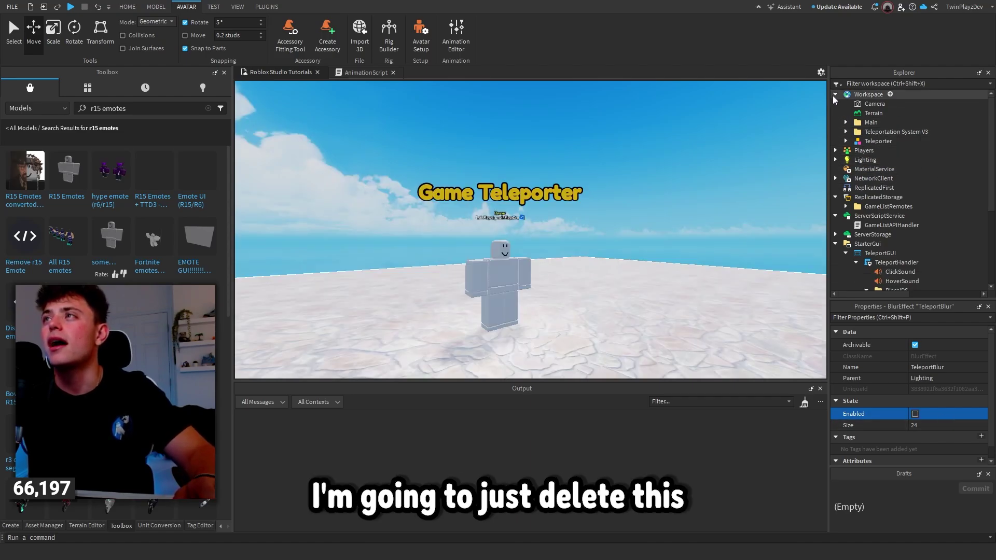
left_click(845, 132)
left_click(865, 133)
key("Delete")
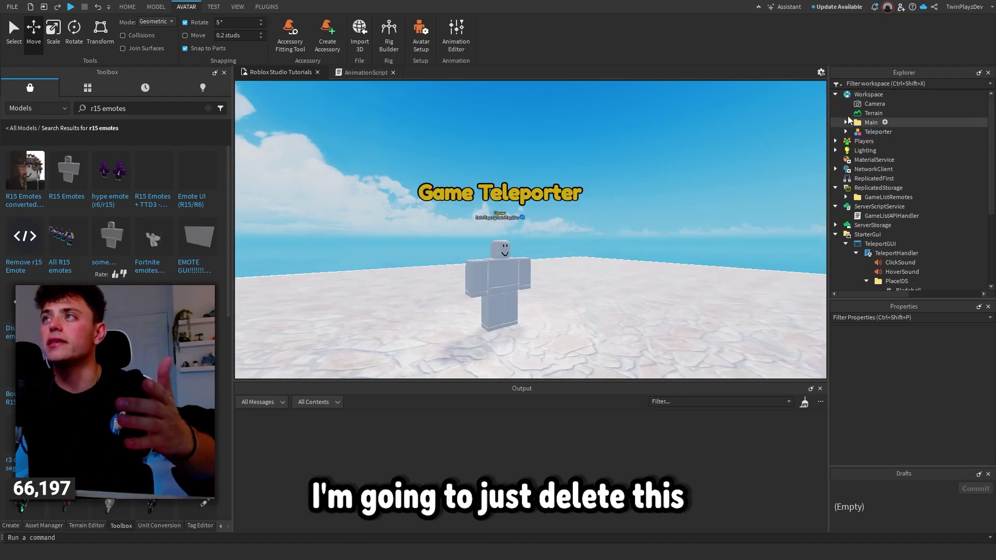
left_click(835, 95)
Examine the GameListRemotes folder in ReplicatedStorage and the GetPlayerCount remote function inside it
left_click(888, 160)
left_click(846, 160)
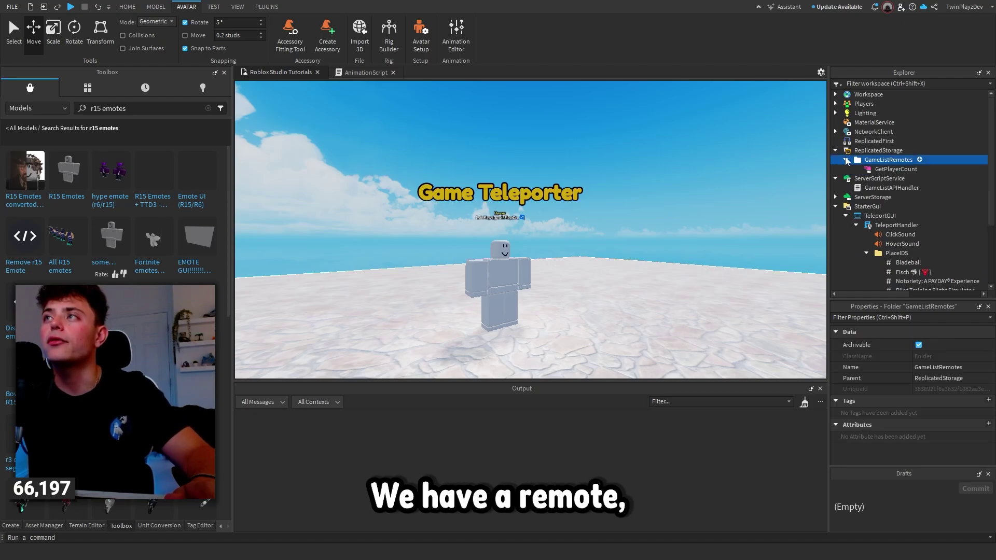
left_click(868, 171)
left_click(845, 160)
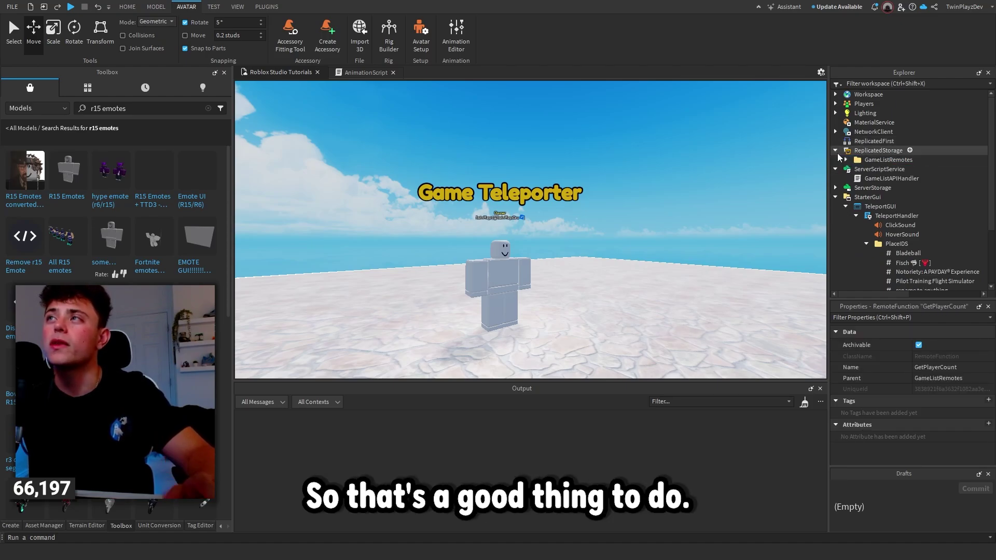
left_click(835, 151)
Open the GameListAPIHandler script from ServerScriptService and read through its code
double_click(861, 170)
scroll(424, 251, "down", 10)
scroll(424, 251, "up", 10)
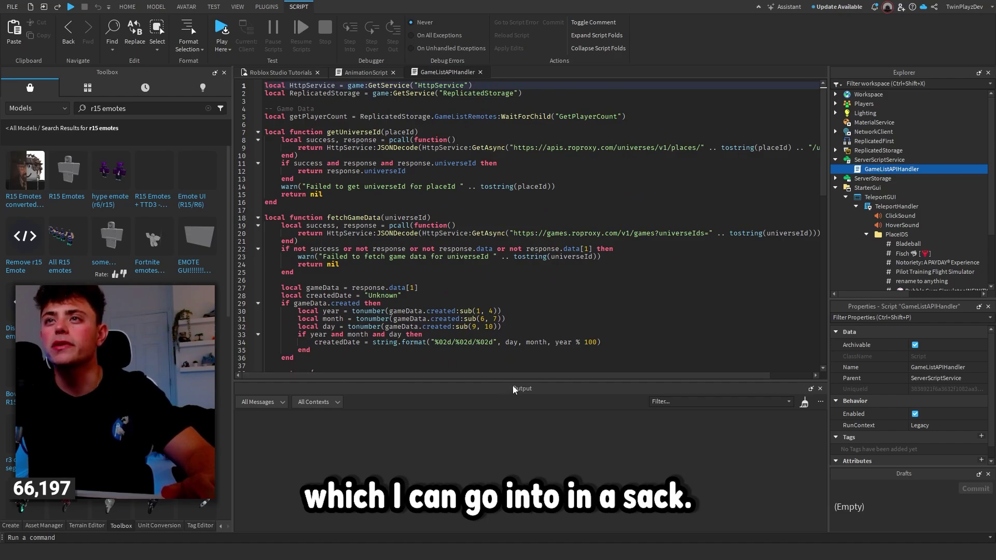
Shrink the Output area, close the AnimationScript script, and return to the 3D view of the place
left_click_drag(513, 389, 508, 447)
left_click(366, 72)
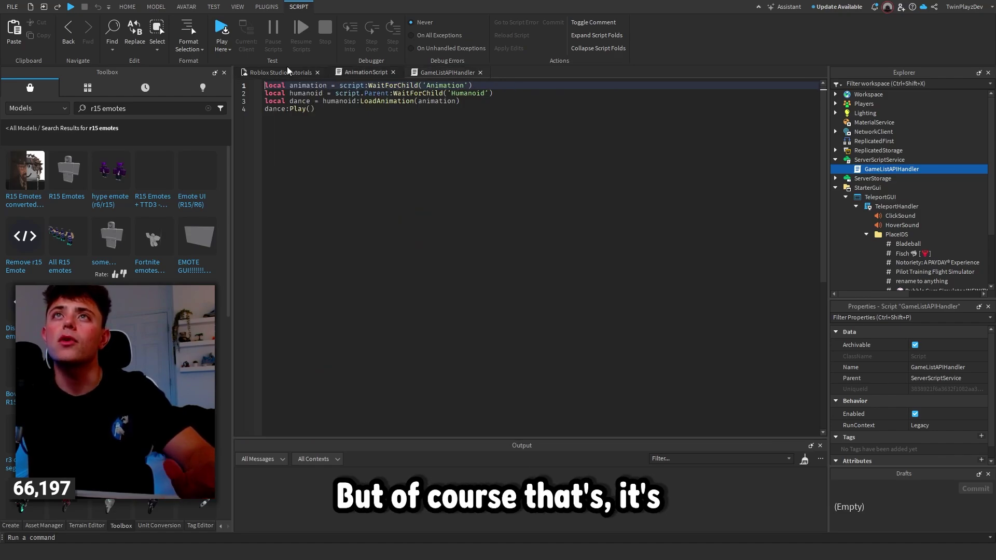
left_click(280, 73)
left_click(393, 72)
Review the TeleportHandler script under TeleportGUI, including its TELEPORT_DURATION setting, through to the end, and close it
scroll(880, 220, "down", 3)
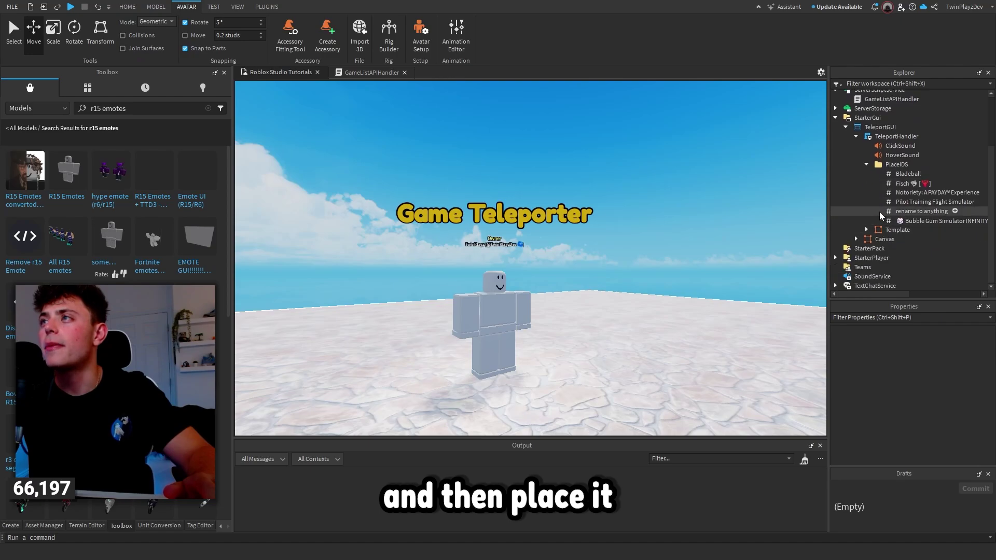
double_click(896, 137)
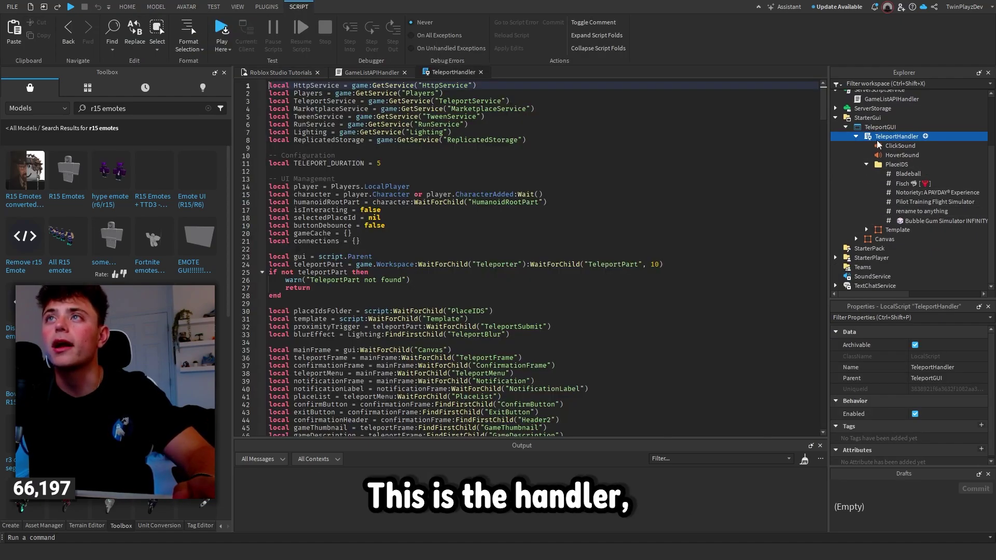
scroll(418, 232, "down", 5)
scroll(418, 231, "up", 5)
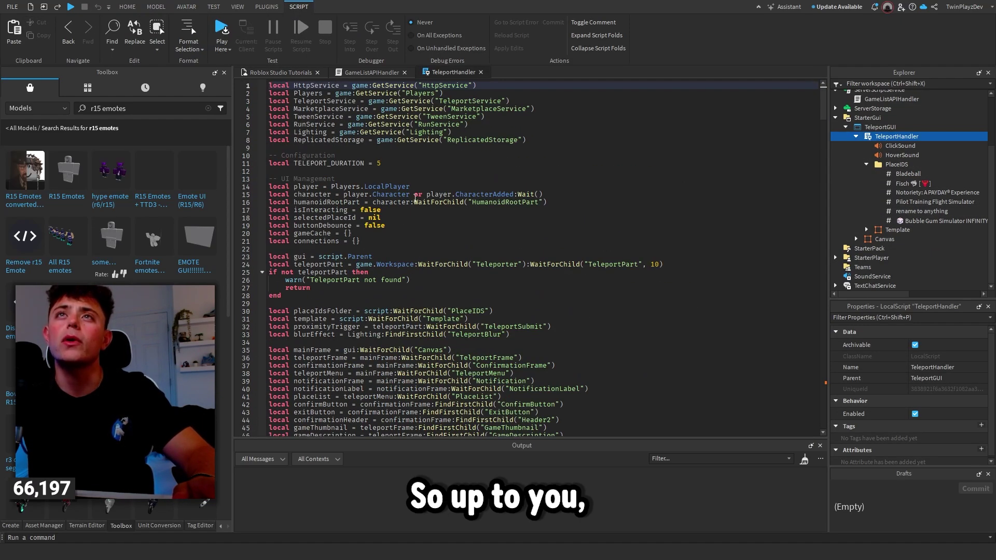
left_click(377, 163)
scroll(399, 171, "down", 13)
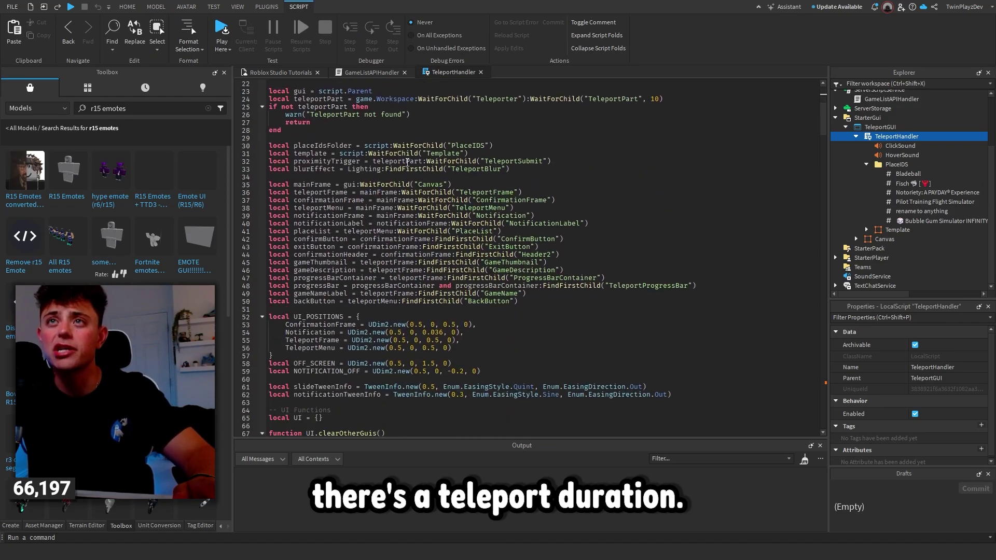
scroll(400, 171, "down", 20)
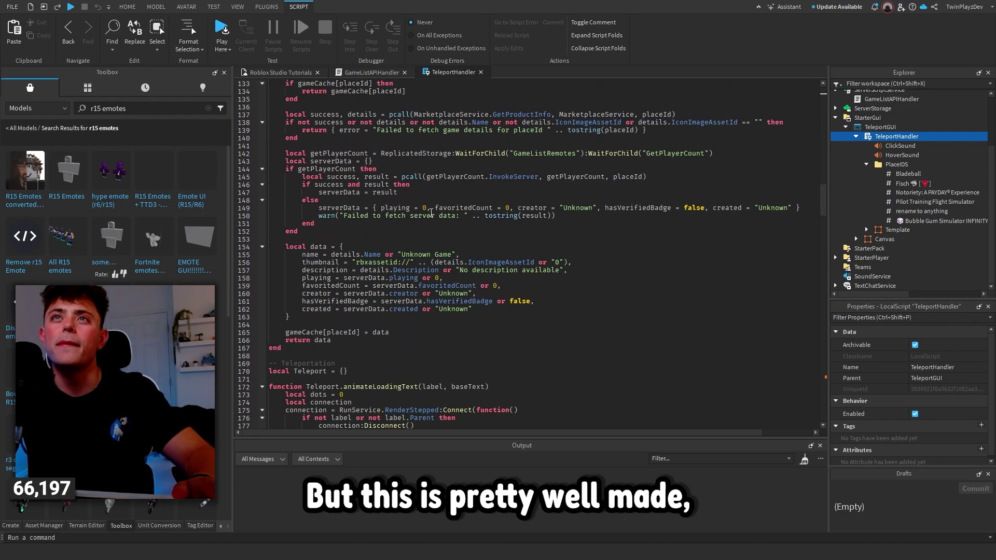
scroll(431, 212, "down", 20)
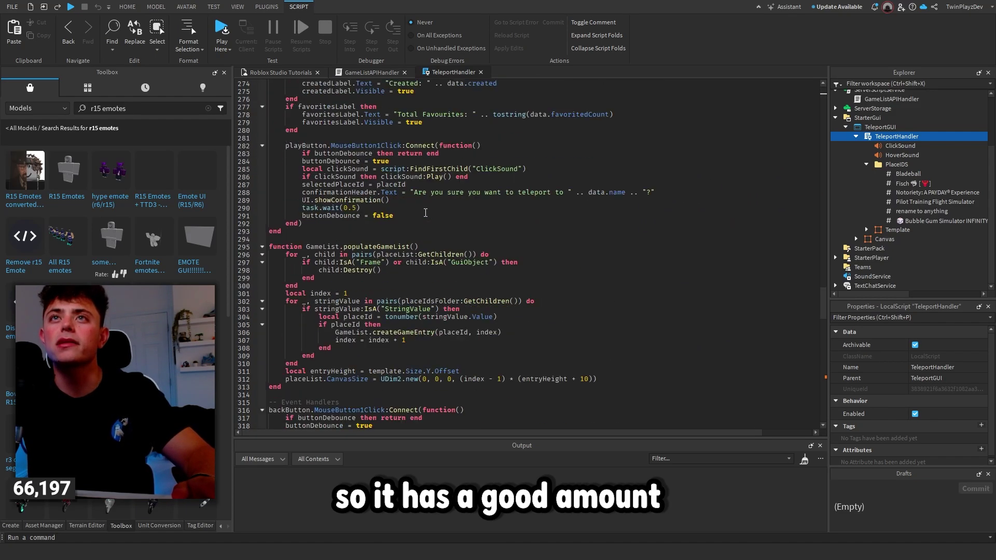
scroll(437, 203, "down", 20)
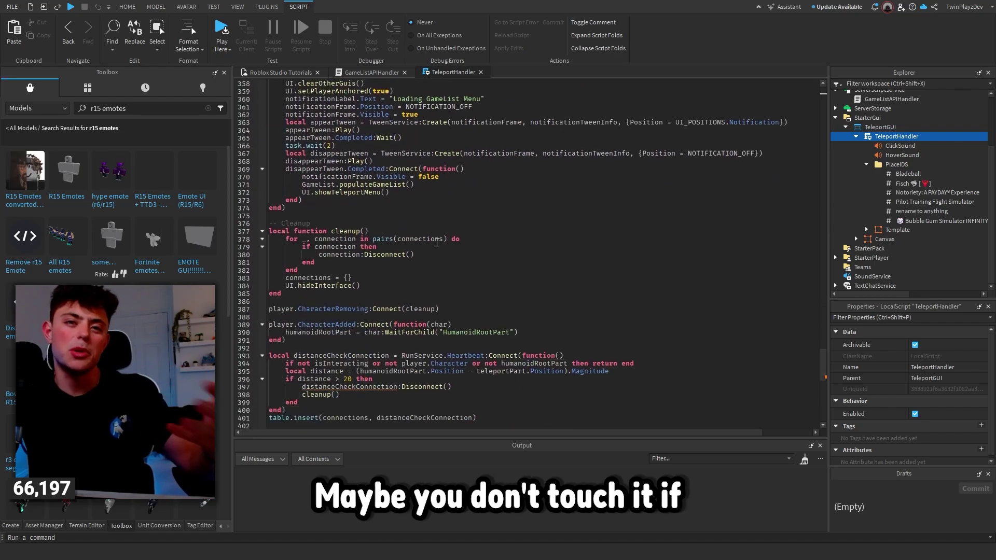
scroll(423, 236, "up", 3)
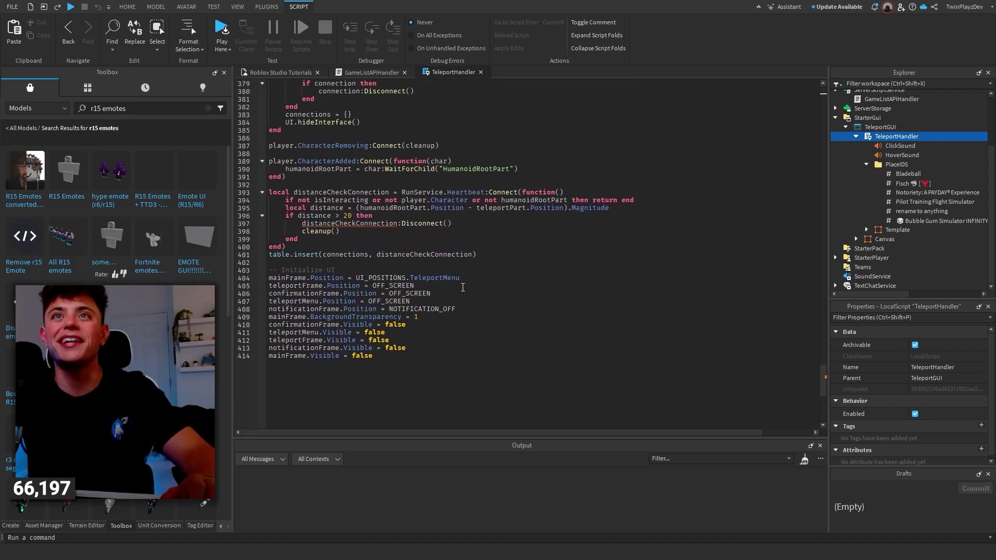
left_click(480, 72)
left_click(280, 72)
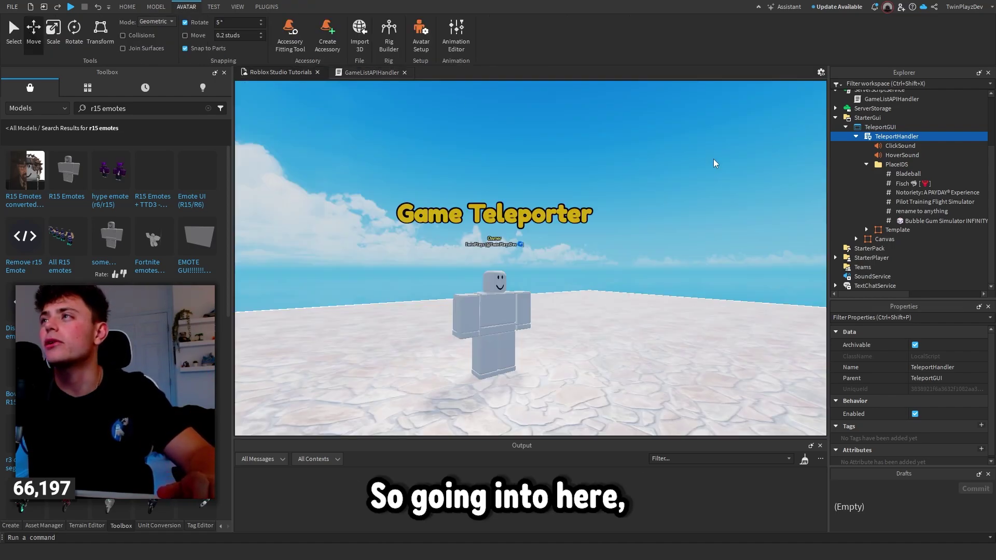
Delete the Notoriety, Pilot Training Flight Simulator, rename to anything and Bubble Gum Simulator INFINITY entries from the PlaceIDS folder
left_click(908, 174)
left_click(938, 222)
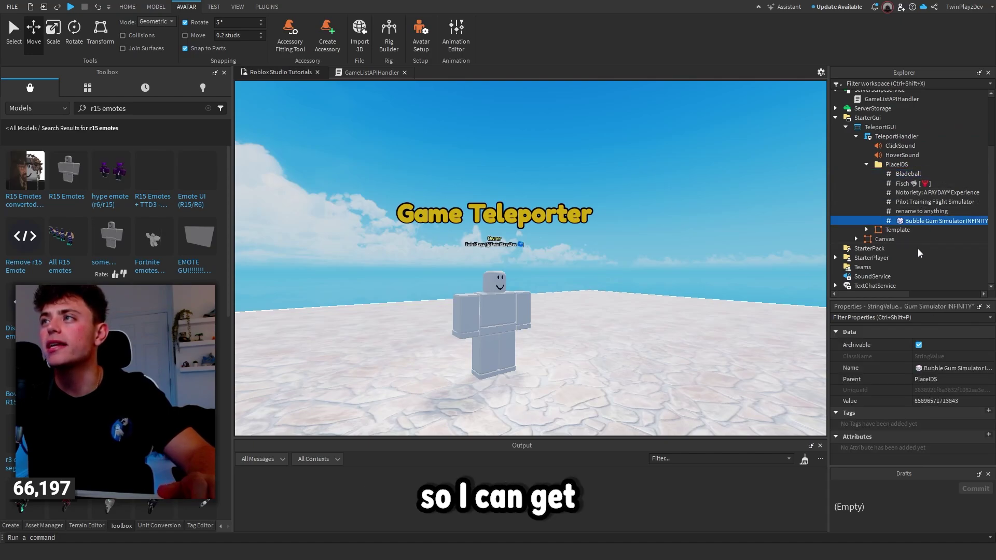
left_click(889, 211)
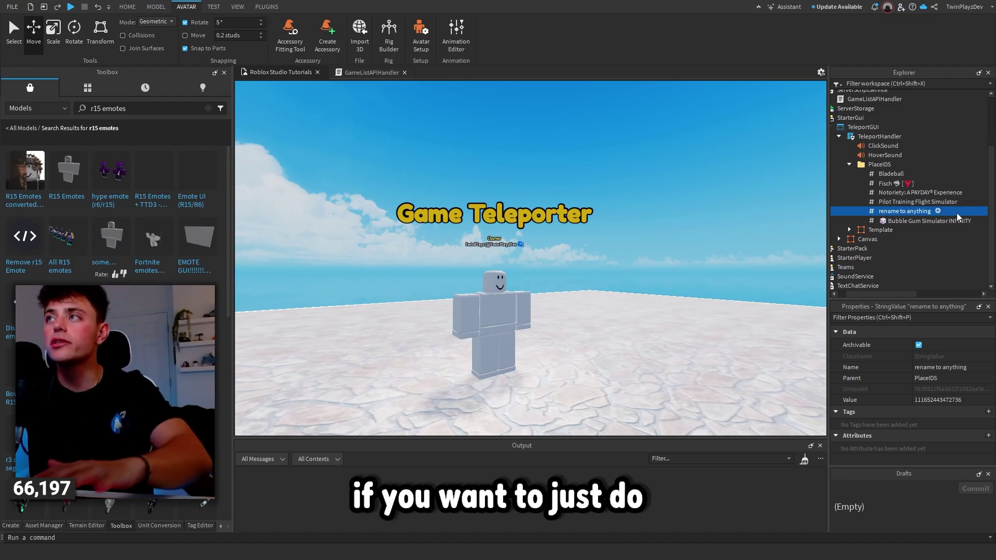
left_click(980, 195, "shift")
left_click(928, 220, "ctrl")
key("Delete")
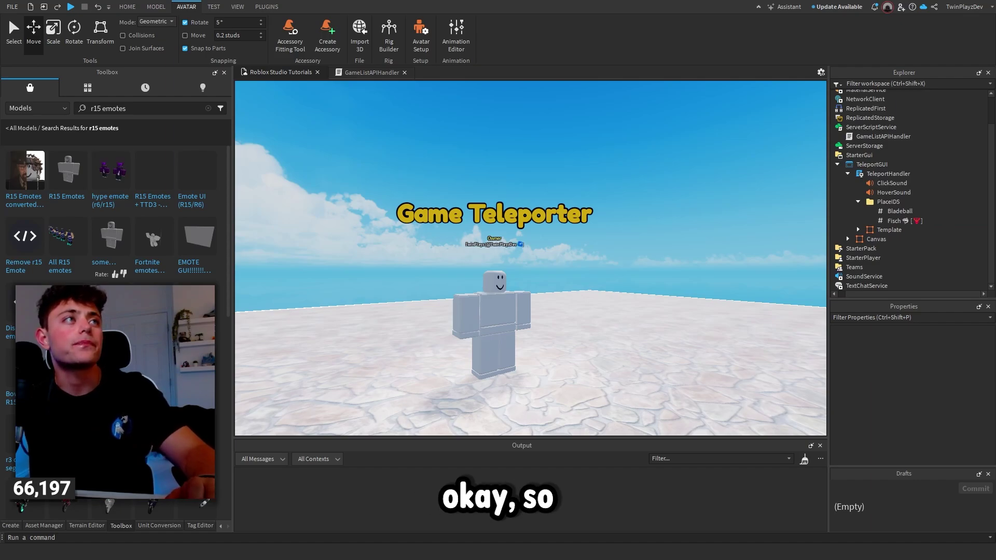
Switch to the browser and copy the game ID from the Developer Donations page's URL on Roblox
left_click(395, 548)
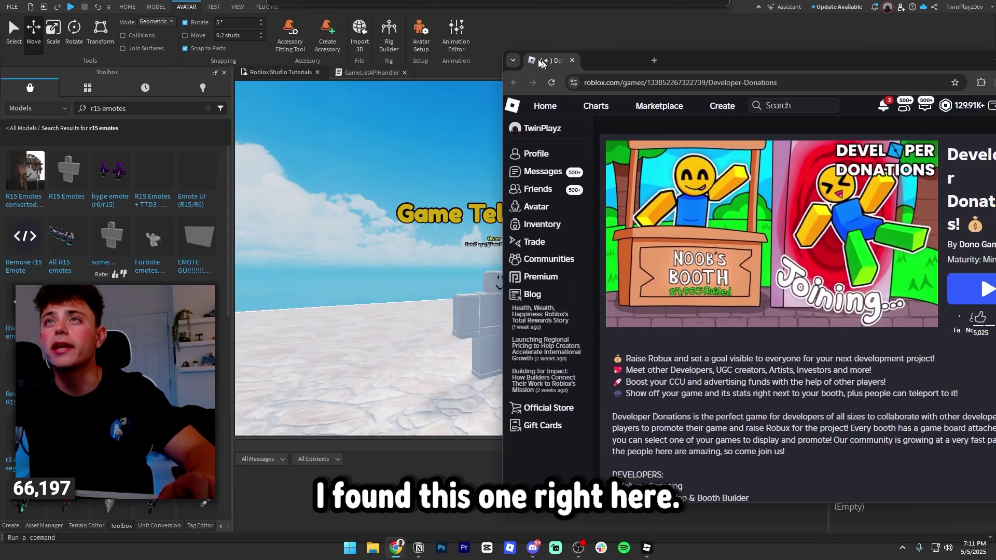
double_click(540, 63)
scroll(665, 259, "down", 10)
scroll(665, 258, "up", 10)
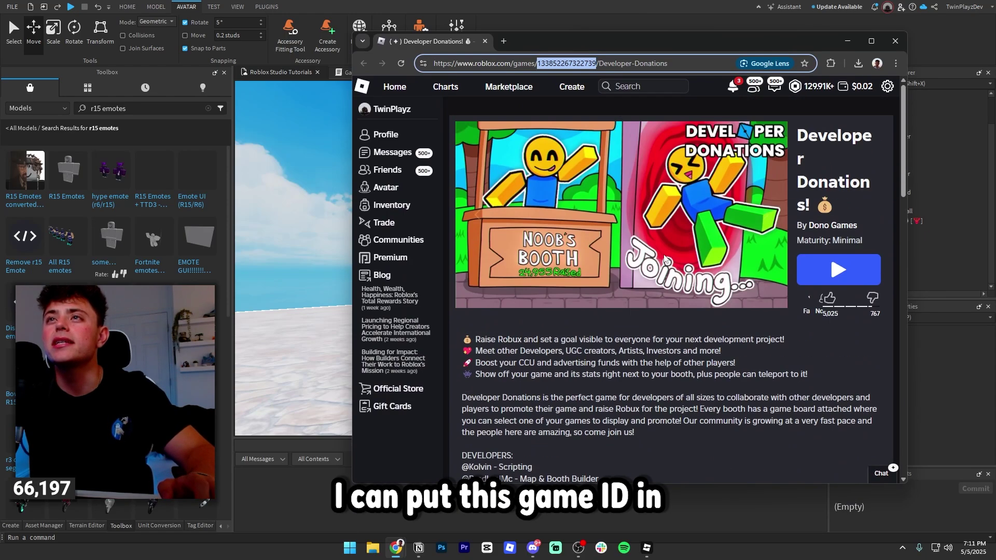
left_click(895, 41)
left_click(885, 212)
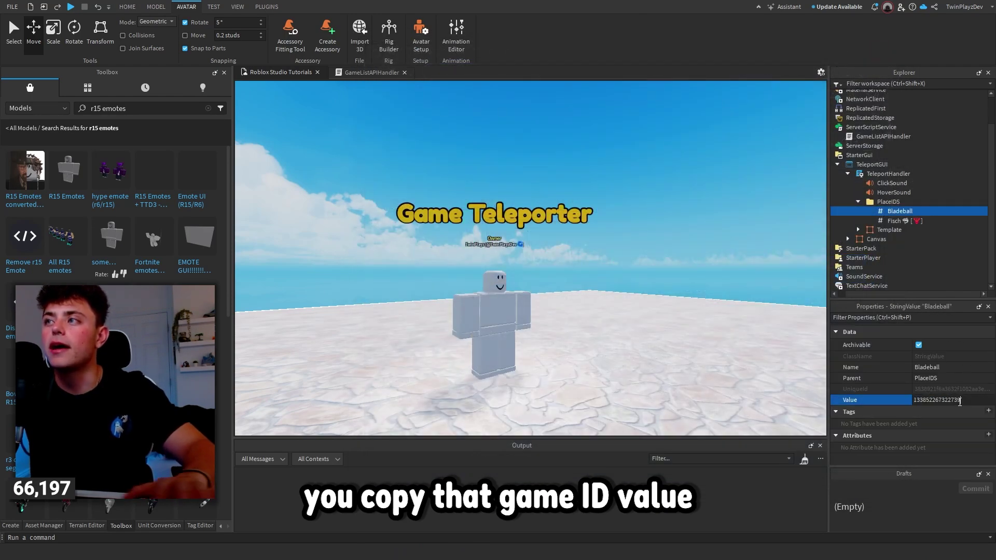
left_click(942, 367)
type("Devel")
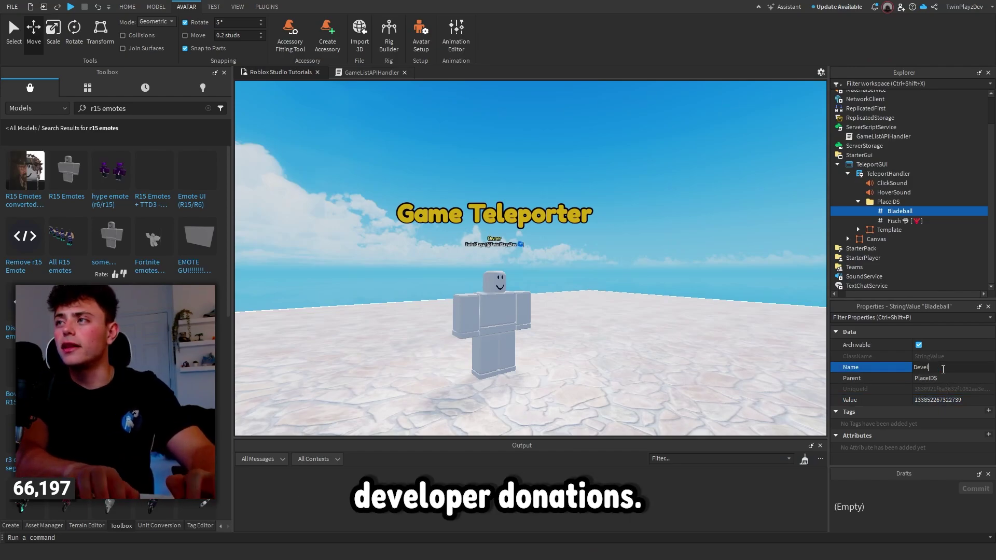
type("oper Donations")
key("Return")
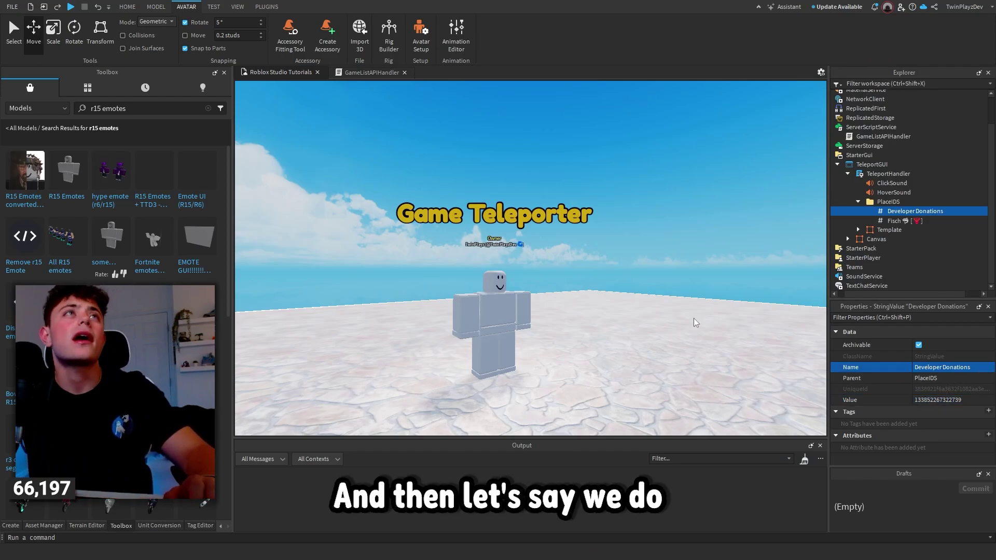
Copy the game ID of Dungeon Heroes from its Roblox page in the browser
left_click_drag(1, 21, 272, 32)
double_click(415, 58)
left_click(786, 34)
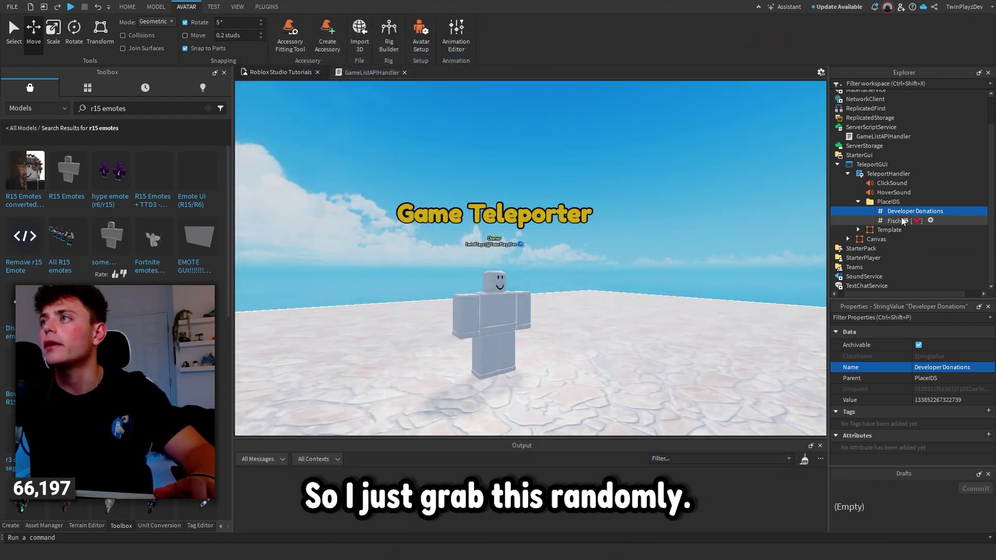
left_click(894, 221)
left_click(939, 368)
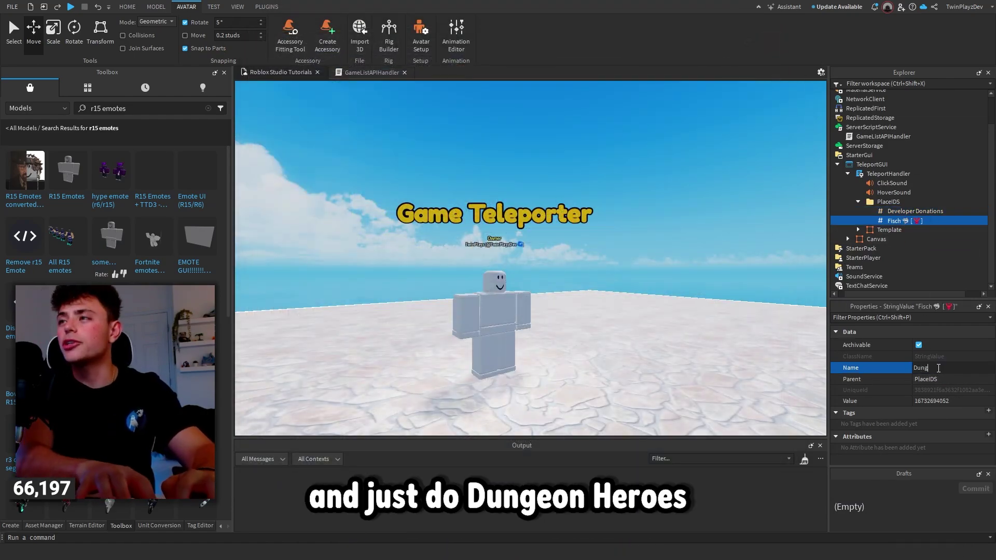
type("Dungeon Heroes")
key("Return")
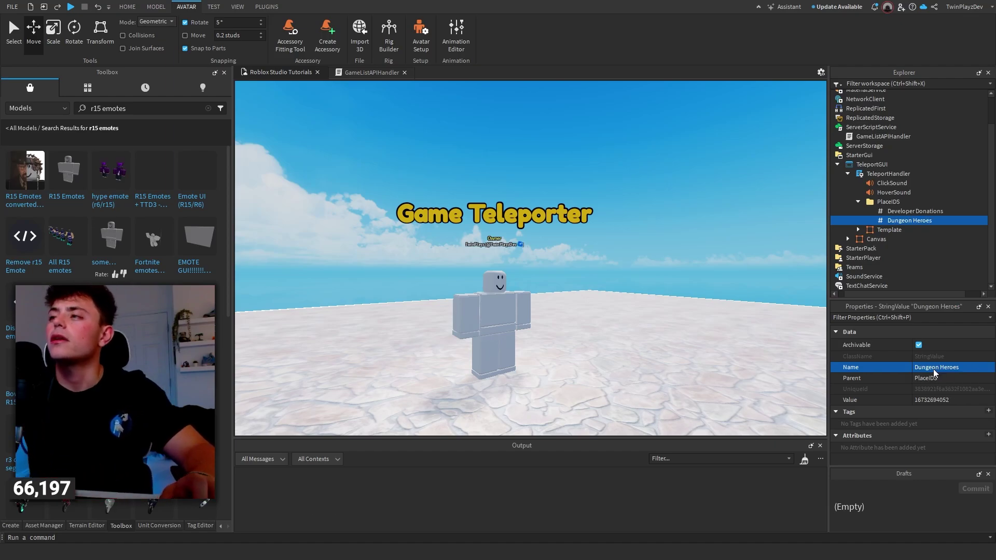
left_click(940, 399)
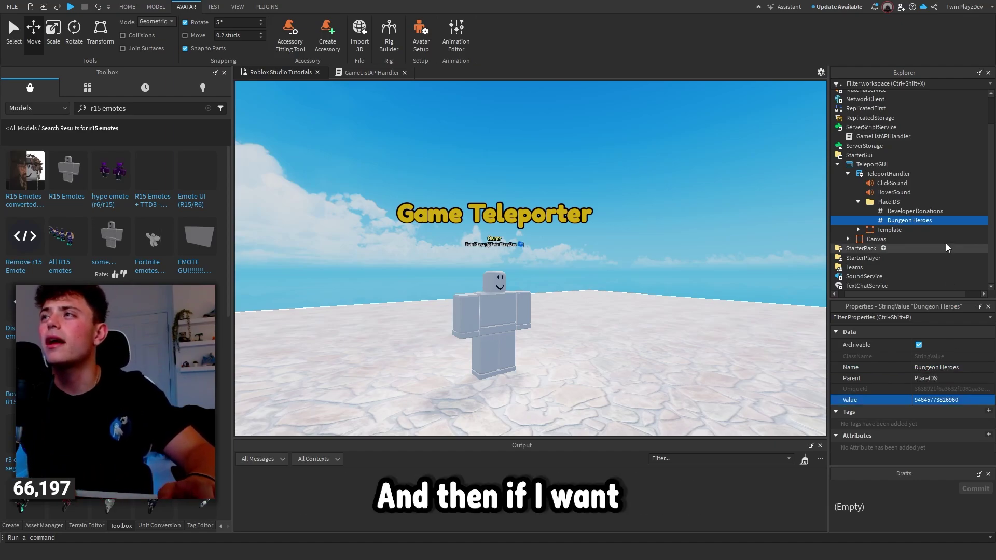
Duplicate the Dungeon Heroes entry under the name More here, and delete the copy
left_click(900, 221)
key("ctrl+d")
left_click(941, 368)
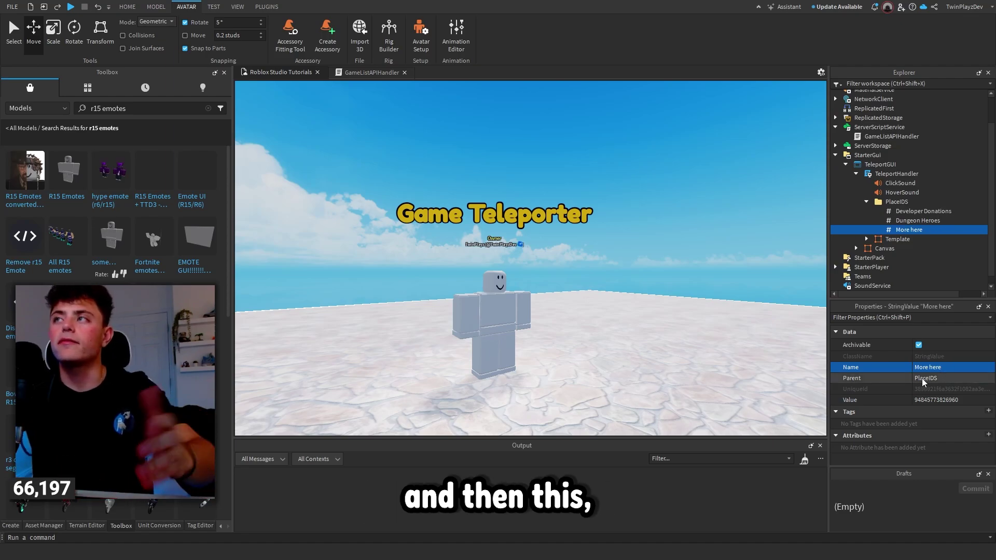
key("Delete")
Collapse the PlaceIDS folder and inspect the properties of the ClickSound and HoverSound objects
left_click(866, 202)
left_click(900, 209)
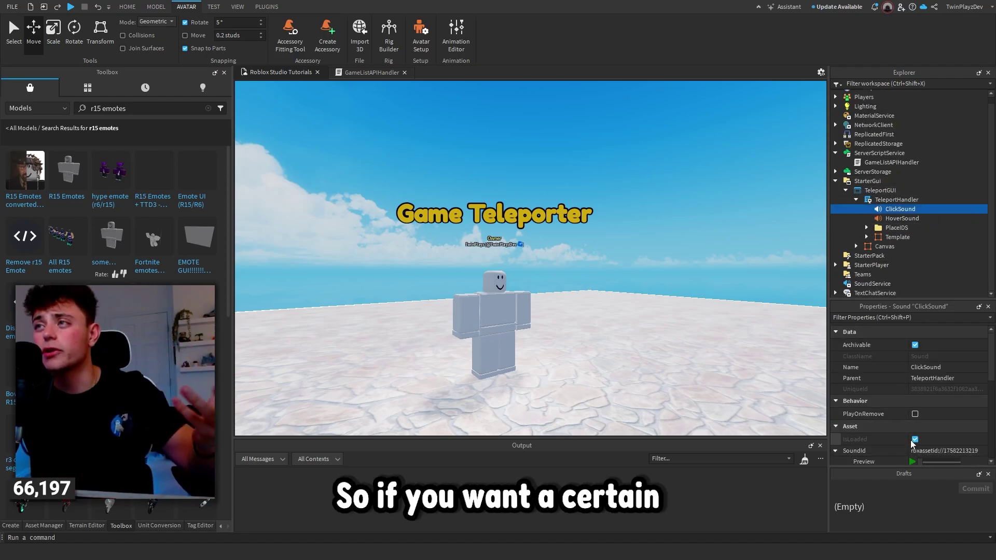
left_click(901, 218)
scroll(937, 428, "down", 2)
Start a playtest of the place to try out the game teleporter
left_click(569, 167)
right_click_drag(569, 167, 616, 195)
left_click(146, 7)
left_click(126, 5)
scroll(616, 195, "up", 2)
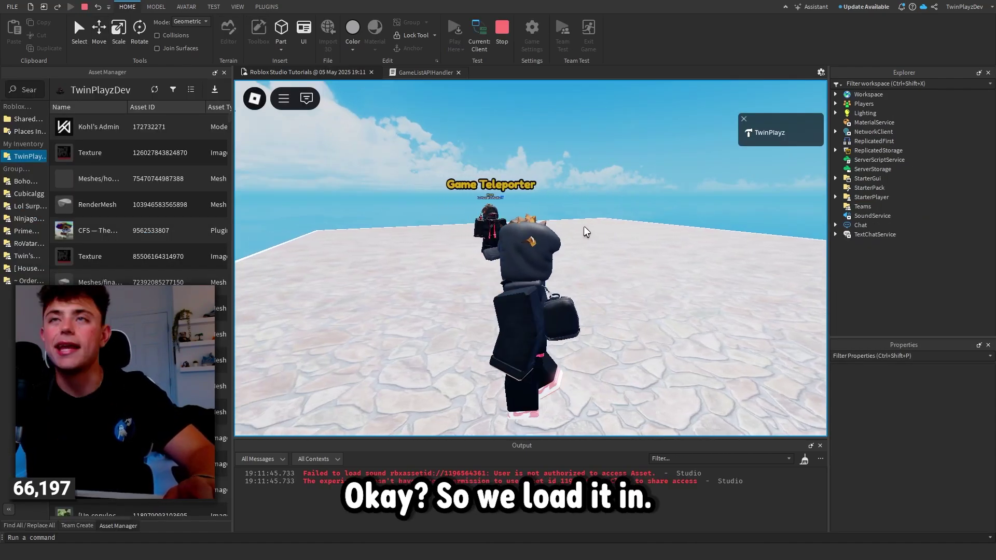
Look over the dancing Game Teleporter character and walk the avatar up to it
scroll(584, 228, "up", 5)
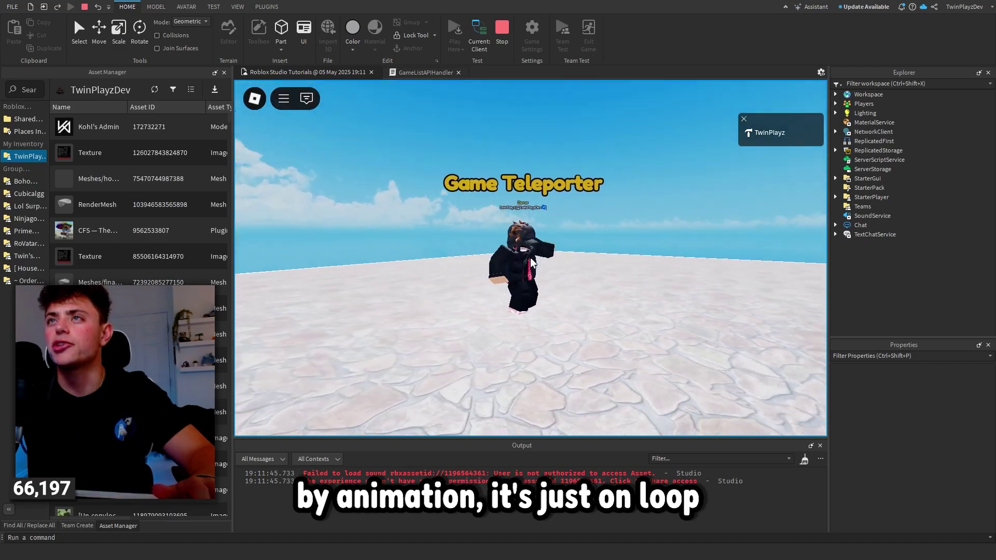
scroll(533, 263, "down", 10)
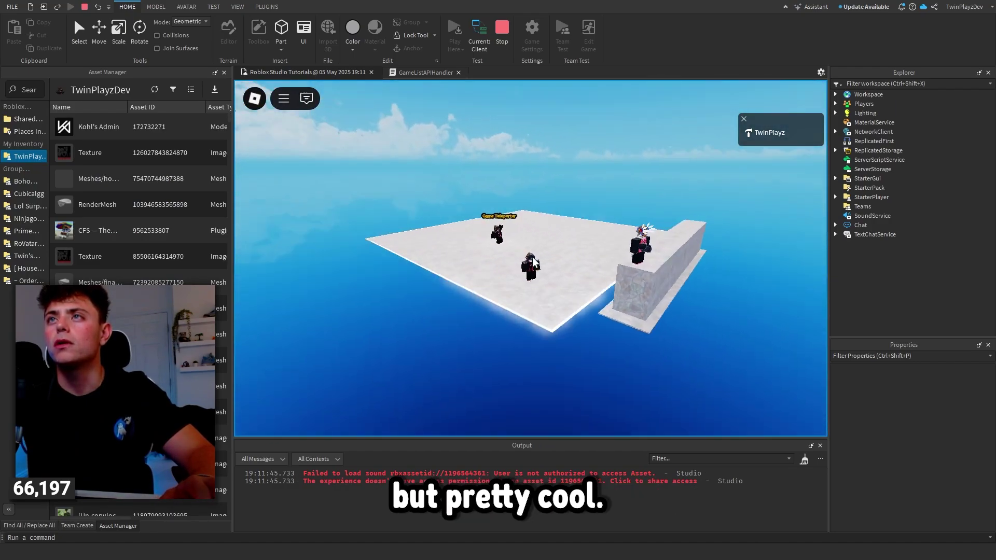
key("w")
right_click_drag(532, 258, 586, 226)
scroll(586, 226, "up", 6)
key("w")
scroll(585, 231, "down", 2)
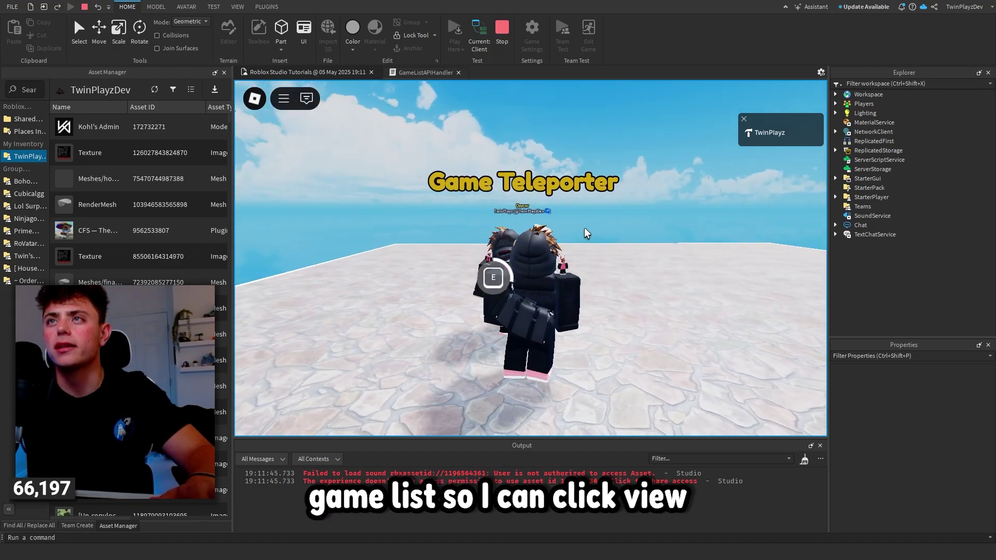
Move the avatar around beside the Game Teleporter character to check its View Games List prompt
right_click_drag(584, 229, 584, 228)
key("s")
key("w")
key("a")
key("s")
key("w")
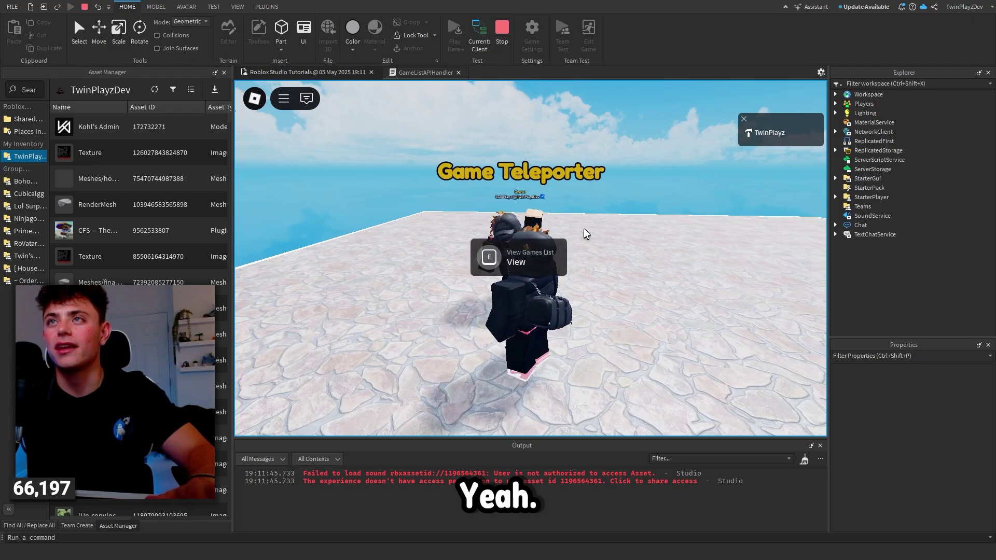
Walk the avatar back and forth at the Game Teleporter character to test its View Games List prompt
key("e")
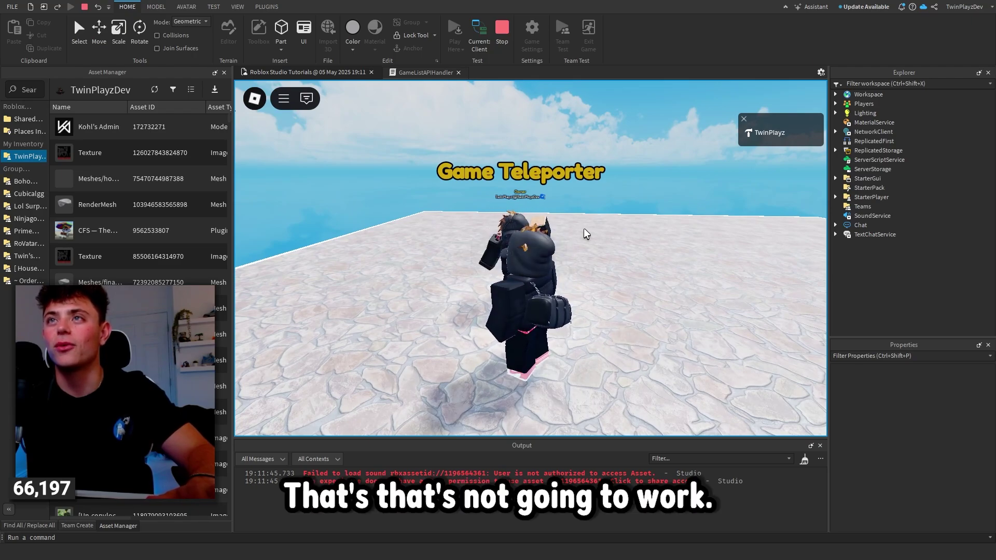
right_click_drag(584, 230, 584, 229)
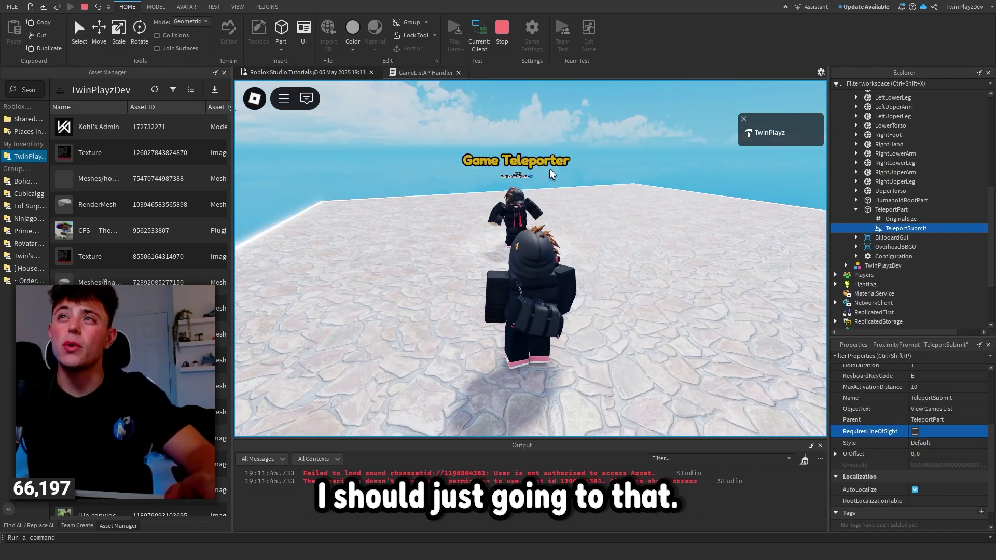
key("w")
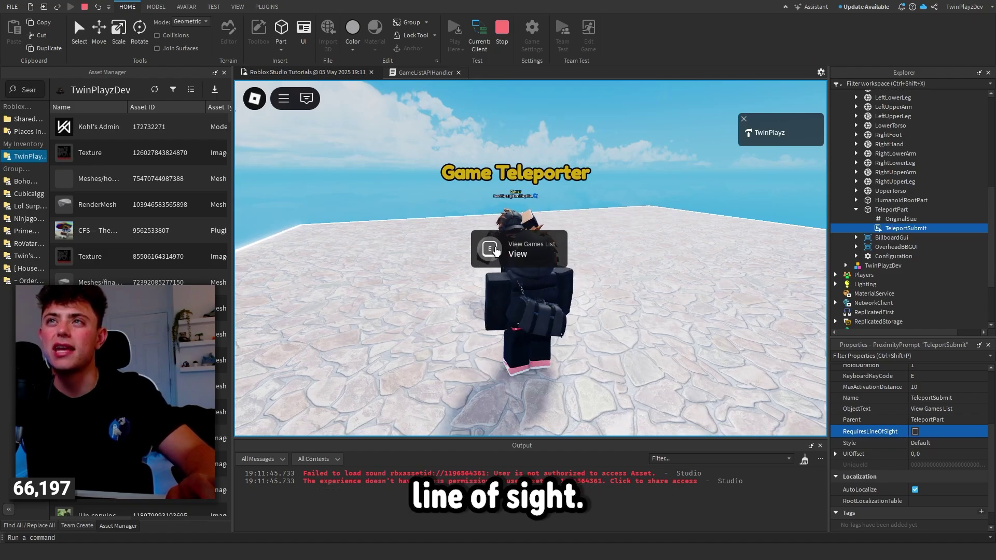
key("s")
key("w")
key("s")
key("w")
key("s")
right_click_drag(642, 320, 642, 320)
key("w")
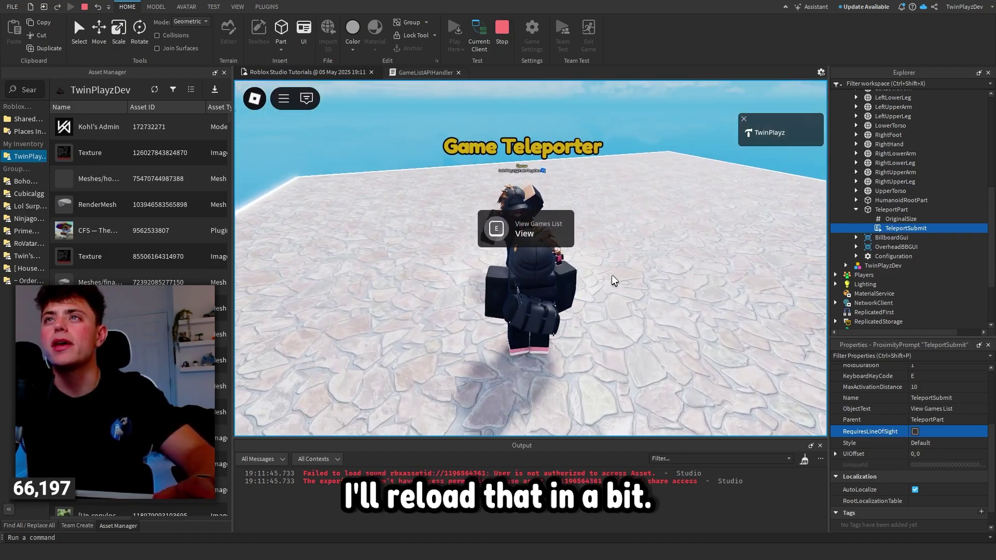
Bring up the games list from the Game Teleporter prompt and look through the Developer Donations! and Dungeon Heroes entries
key("e")
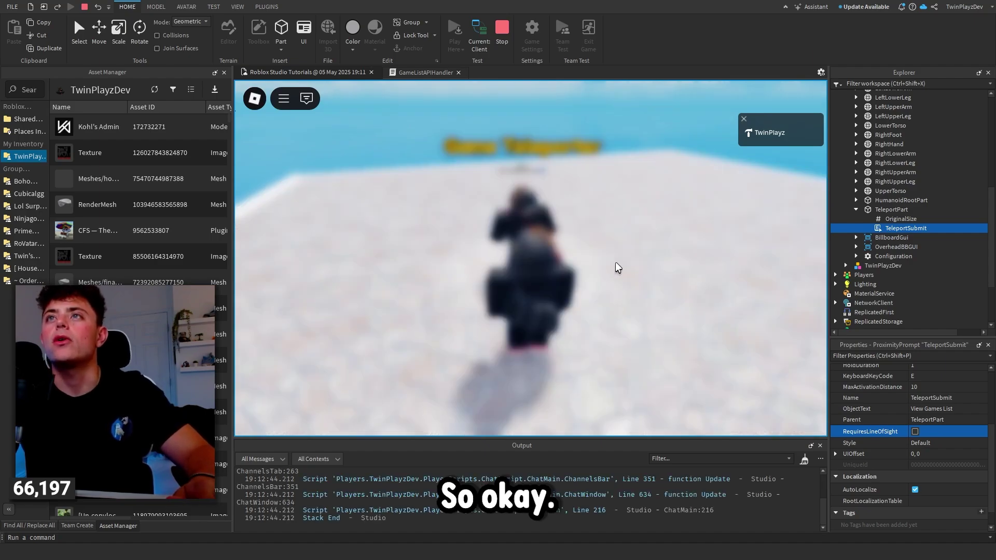
right_click_drag(705, 267, 694, 256)
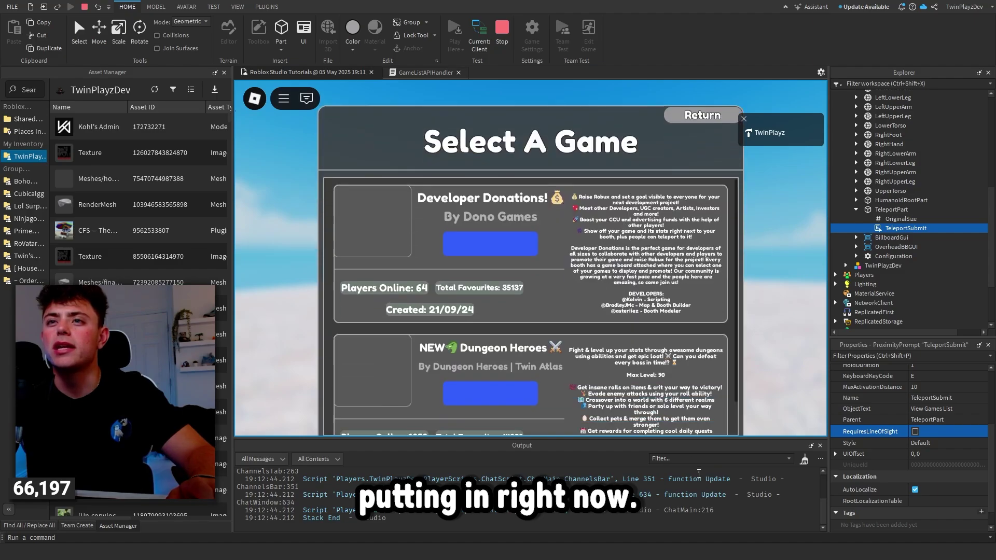
scroll(647, 500, "down", 3)
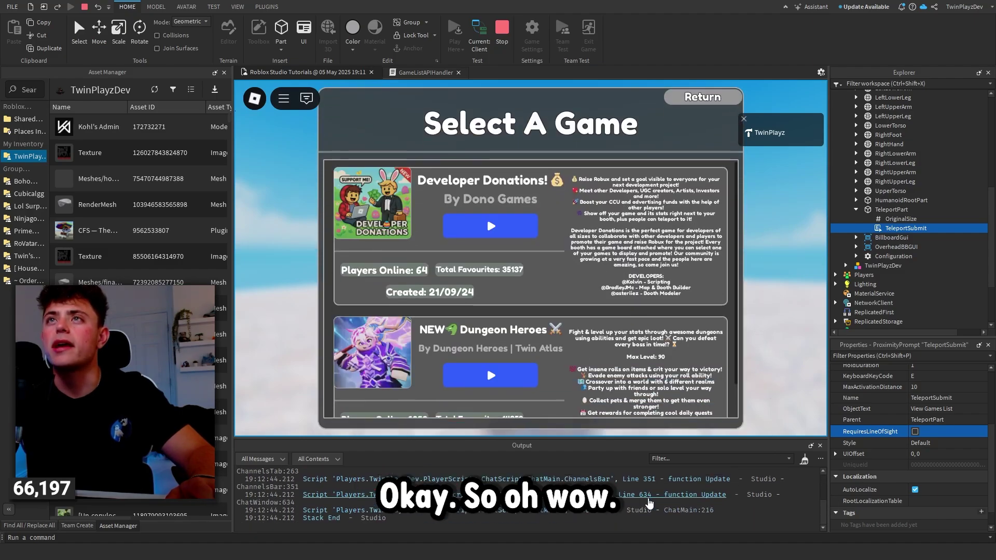
scroll(712, 247, "down", 2)
scroll(712, 246, "up", 2)
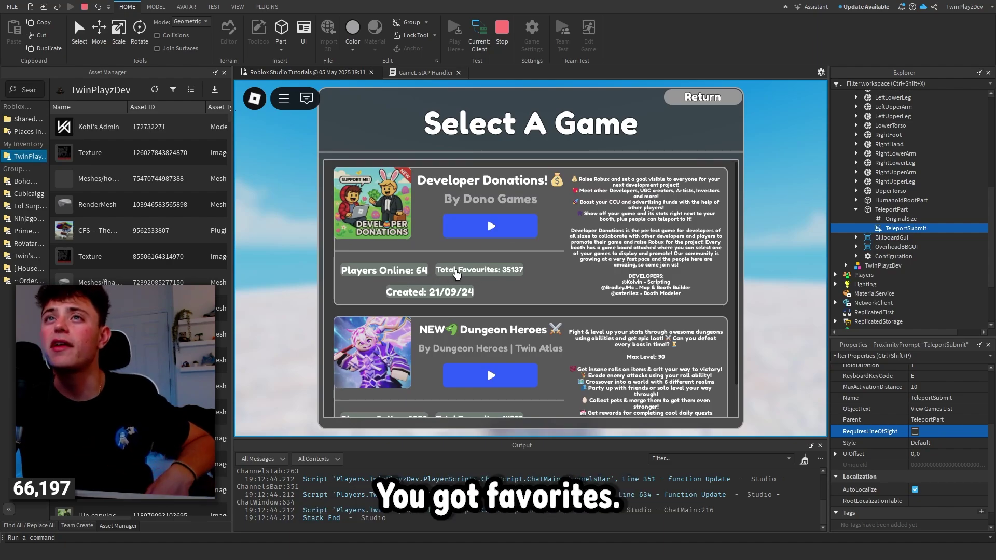
scroll(553, 279, "down", 1)
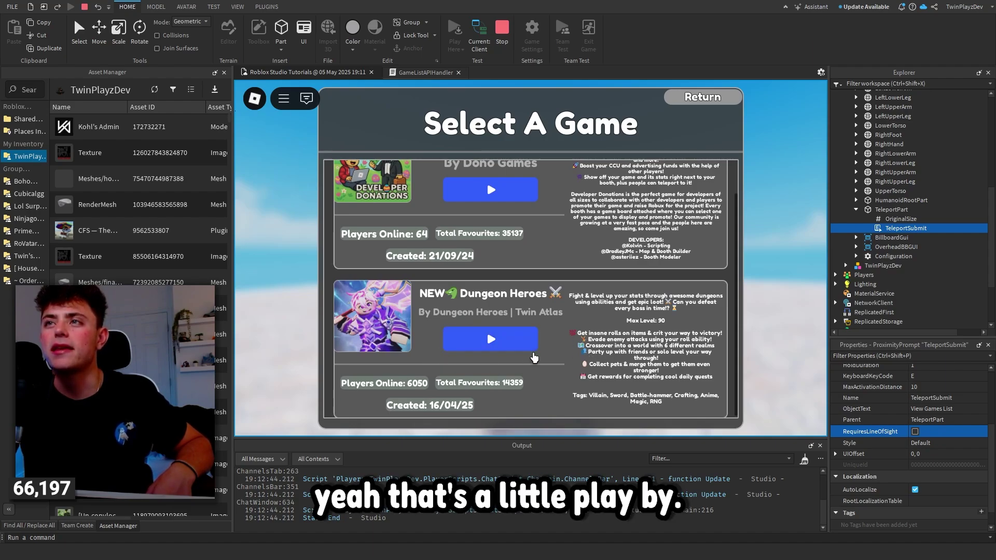
scroll(642, 355, "up", 1)
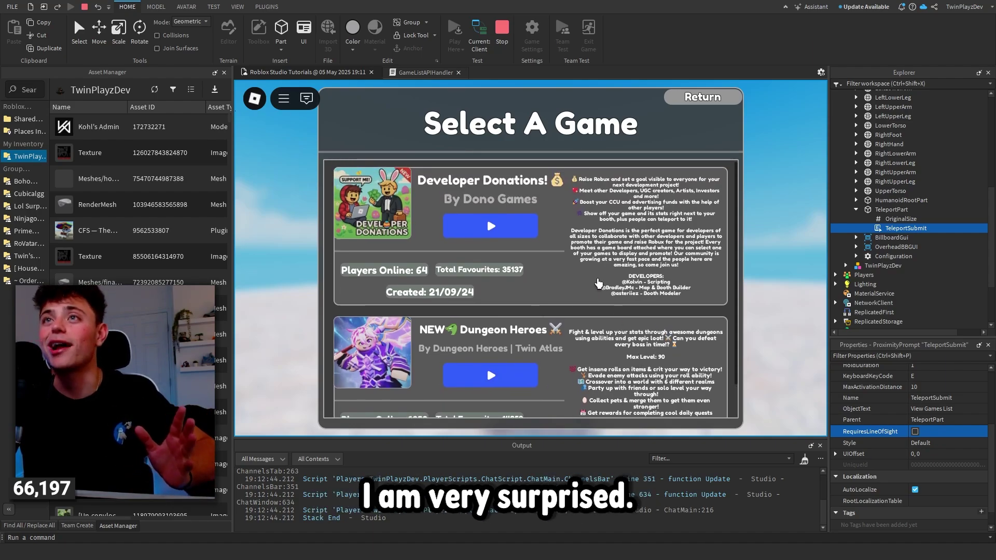
scroll(596, 283, "down", 1)
scroll(637, 330, "up", 1)
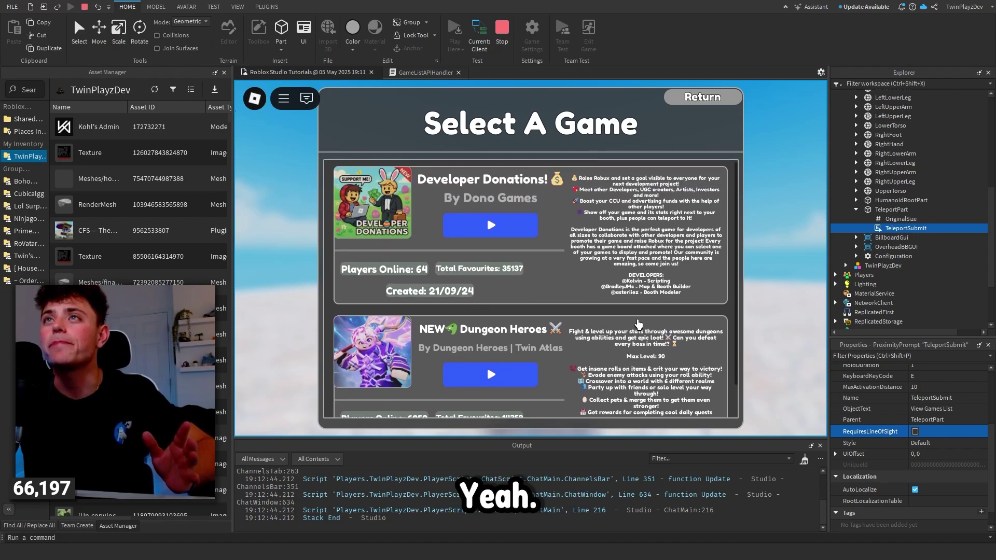
Return from the games list to the place and clear the output log
left_click(698, 103)
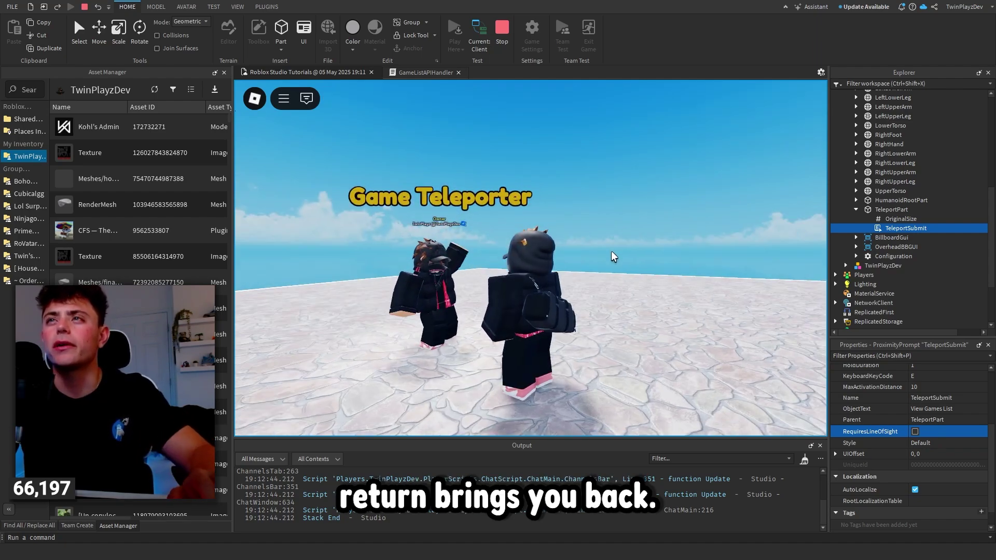
key("w")
scroll(747, 495, "up", 3)
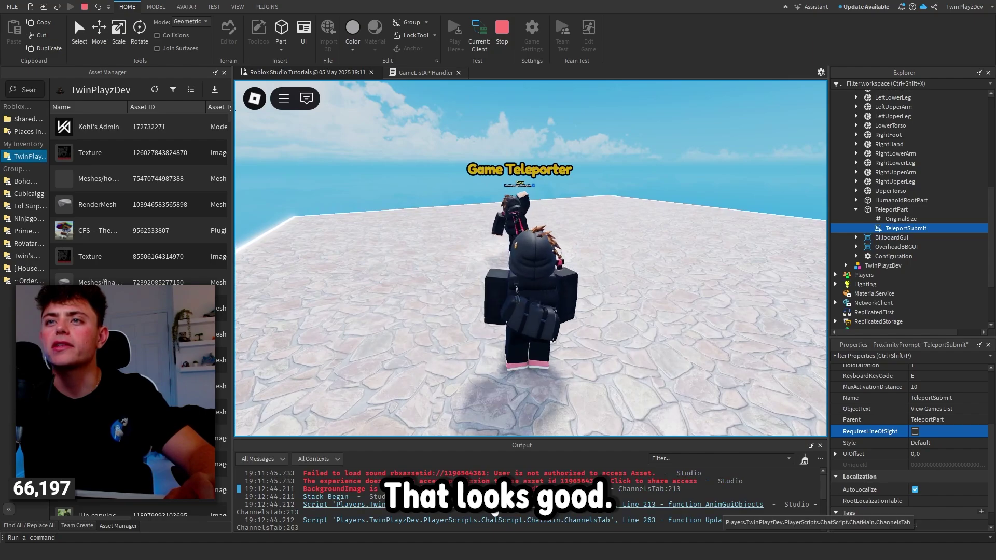
left_click(804, 460)
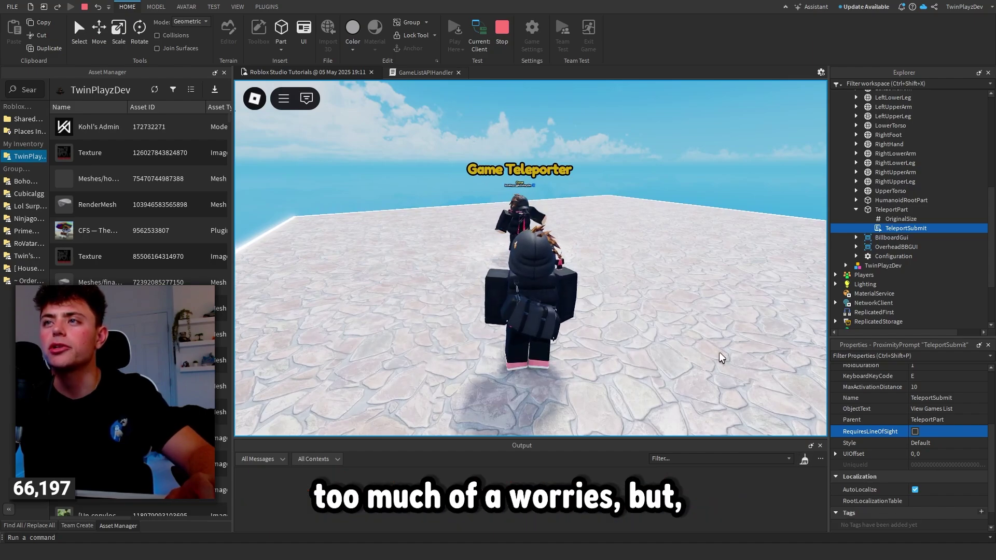
Reopen the games list at the Game Teleporter and confirm teleporting to Developer Donations!
key("w")
key("e")
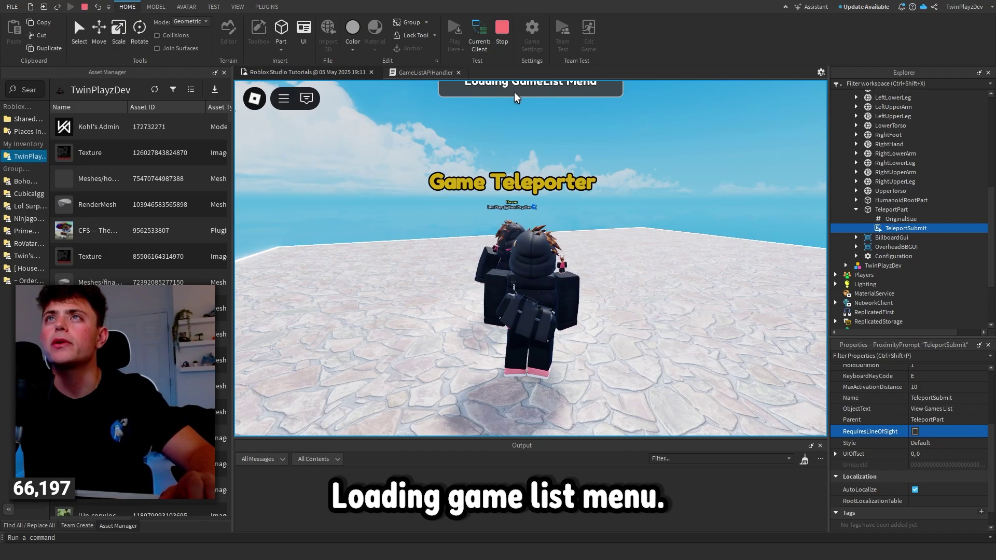
scroll(437, 320, "down", 2)
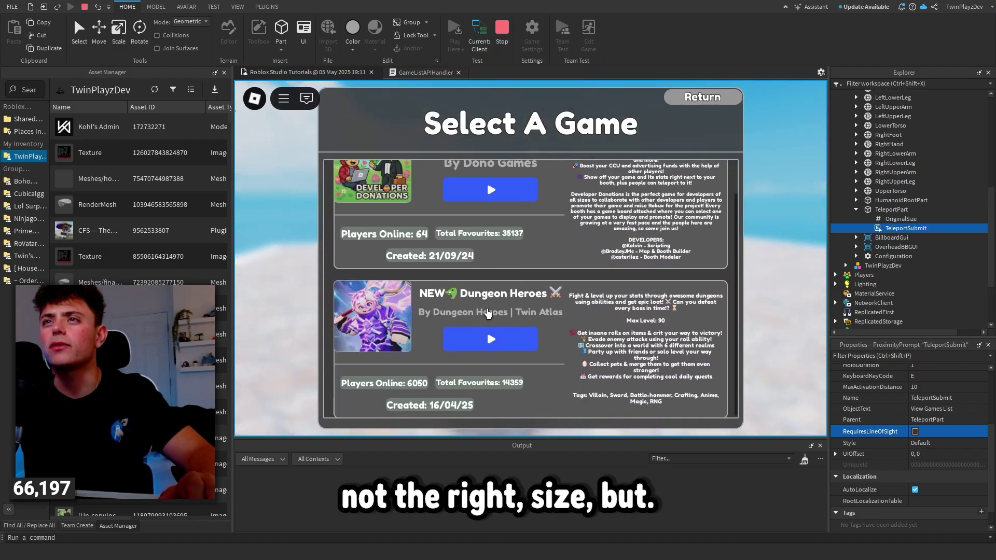
scroll(488, 244, "up", 2)
left_click(490, 228)
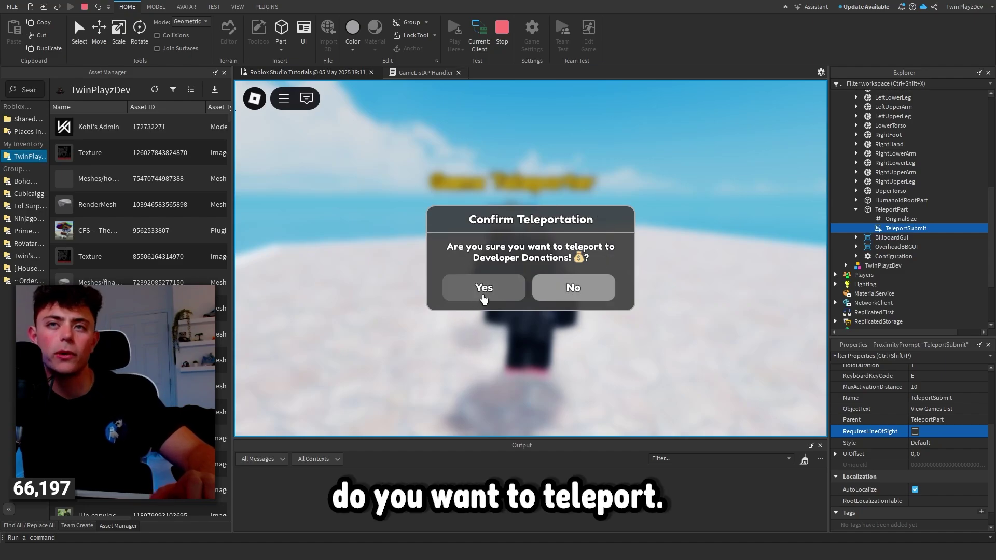
left_click(499, 289)
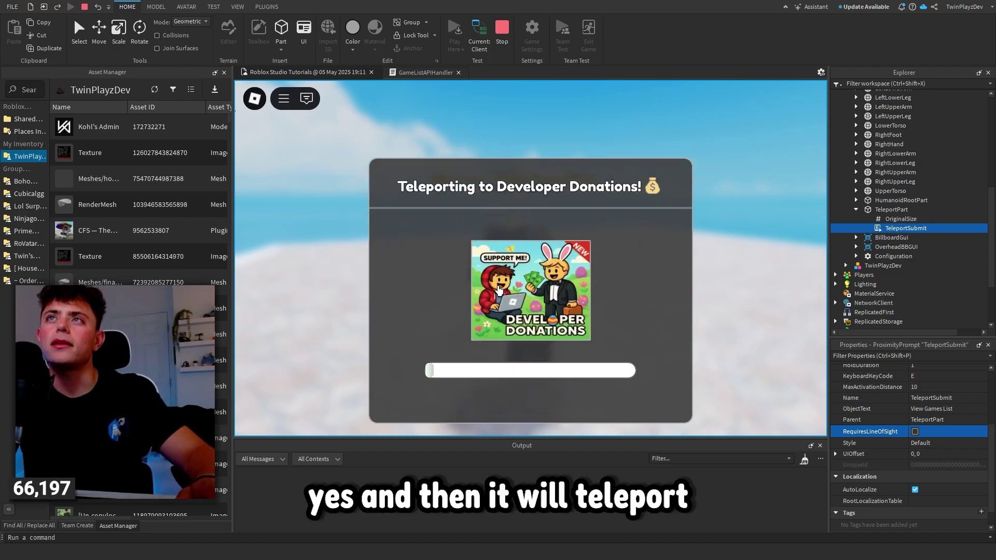
Stop the playtest and go back to editing the place
left_click(506, 37)
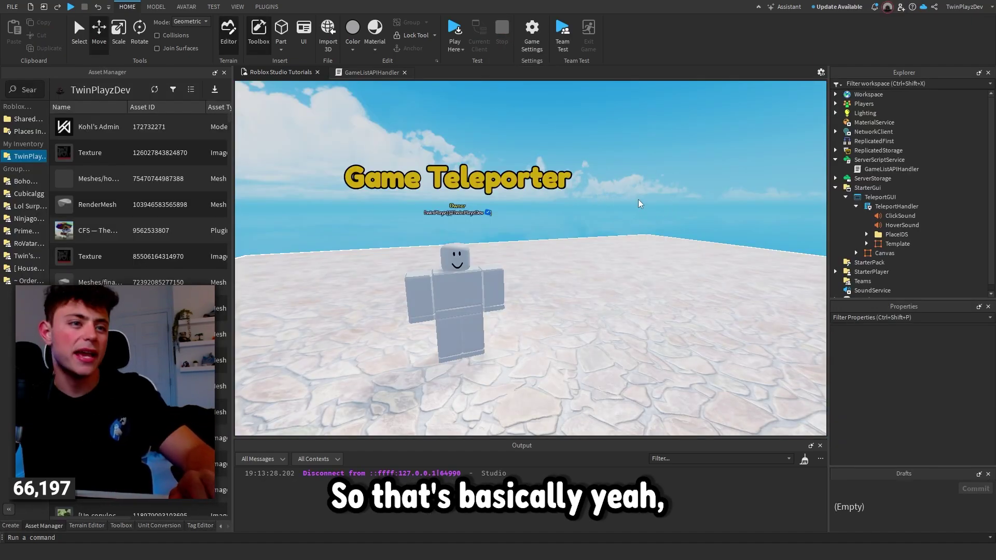
scroll(639, 204, "down", 5)
scroll(531, 258, "up", 3)
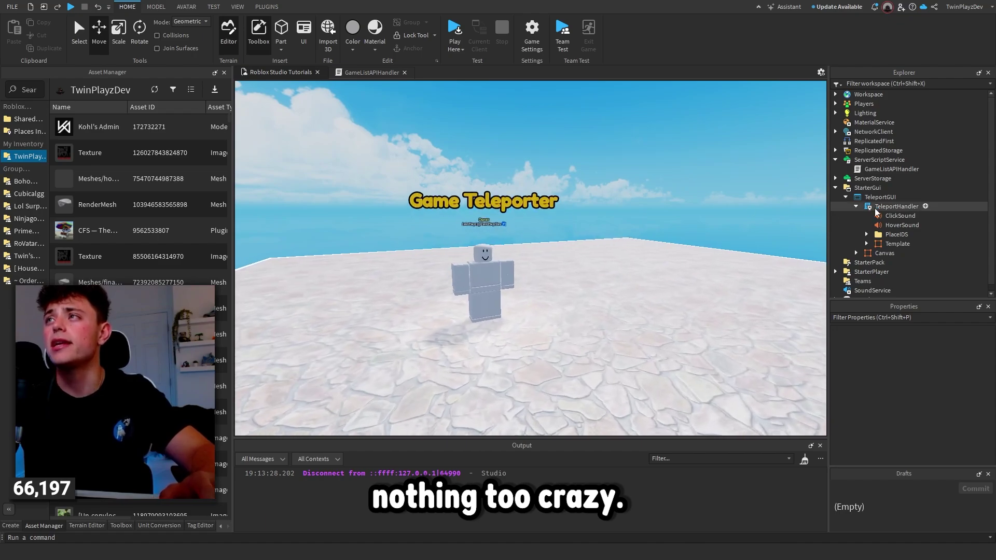
key("d")
key("s")
key("a")
key("w")
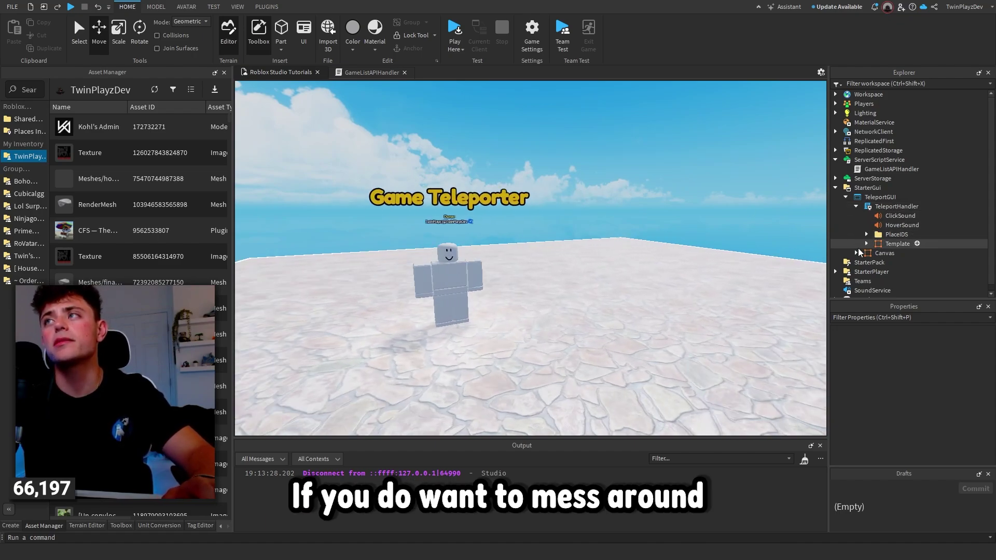
Make the Canvas frame inside TeleportGUI visible
left_click(879, 197)
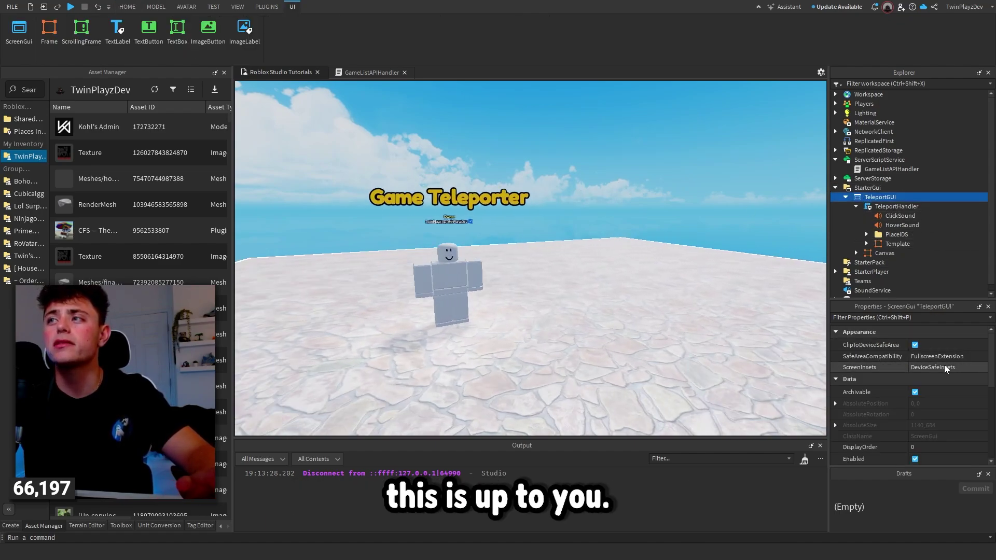
left_click(876, 253)
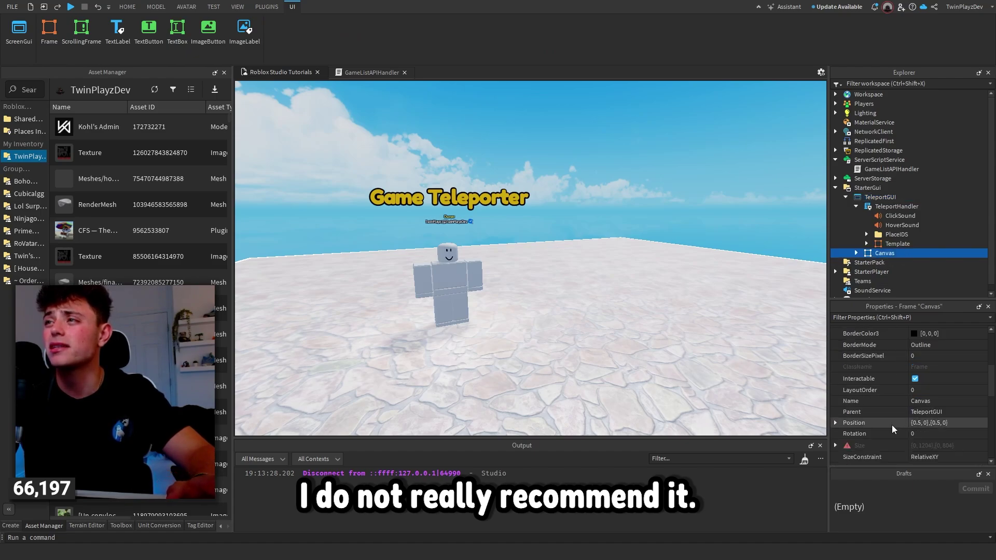
scroll(898, 415, "up", 1)
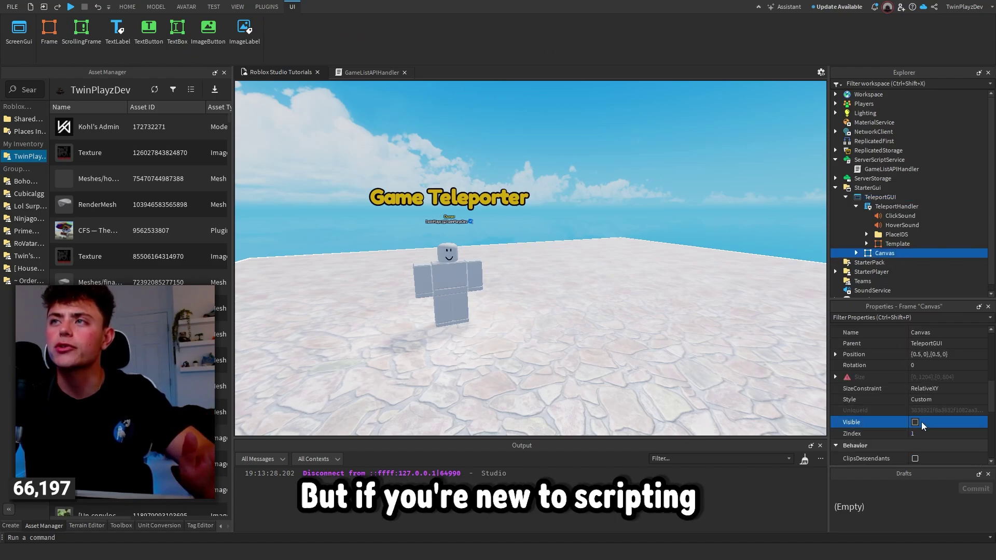
left_click(921, 422)
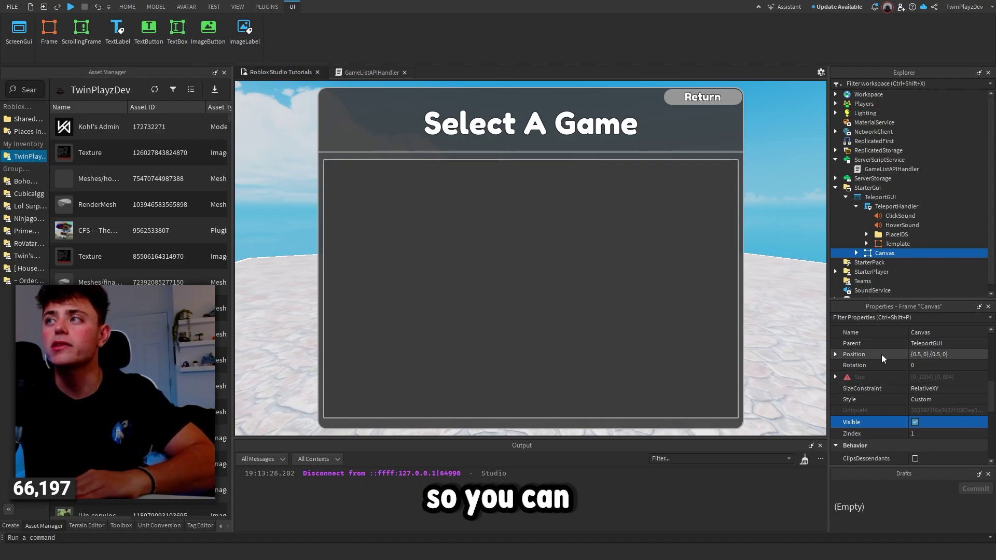
Expand the Canvas frame's contents and select its Notification frame
scroll(926, 369, "down", 5)
left_click(857, 253)
scroll(890, 233, "down", 3)
scroll(931, 371, "up", 5)
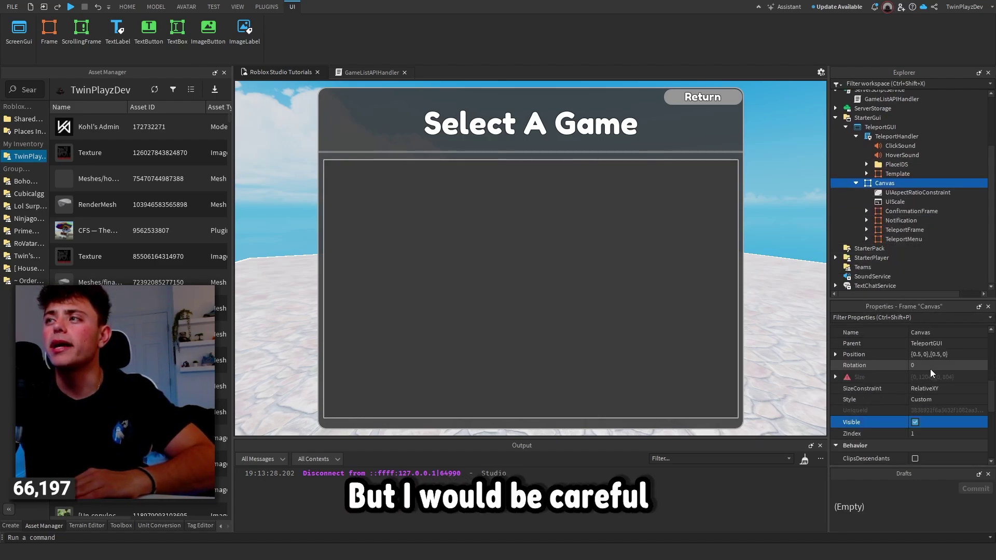
left_click(897, 212)
left_click(891, 220)
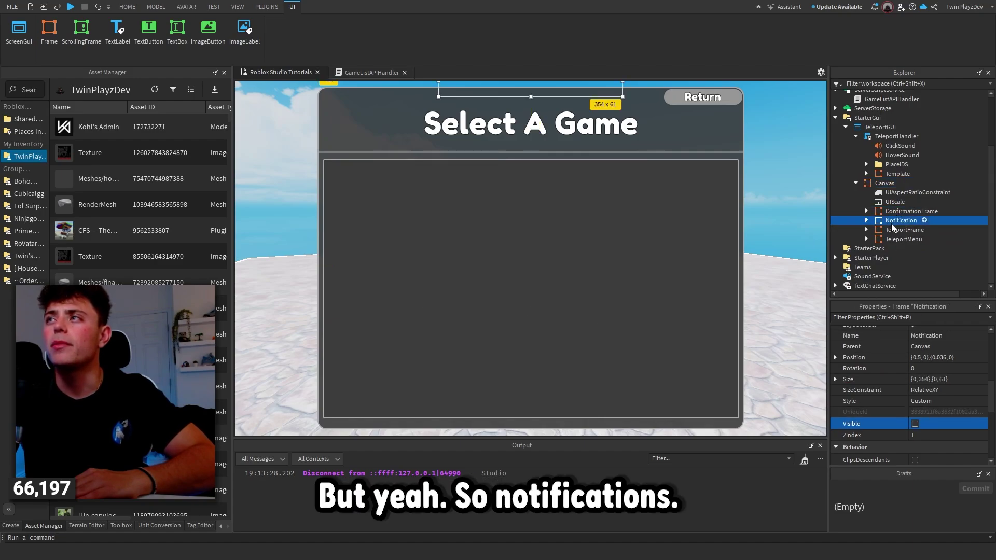
scroll(913, 404, "up", 2)
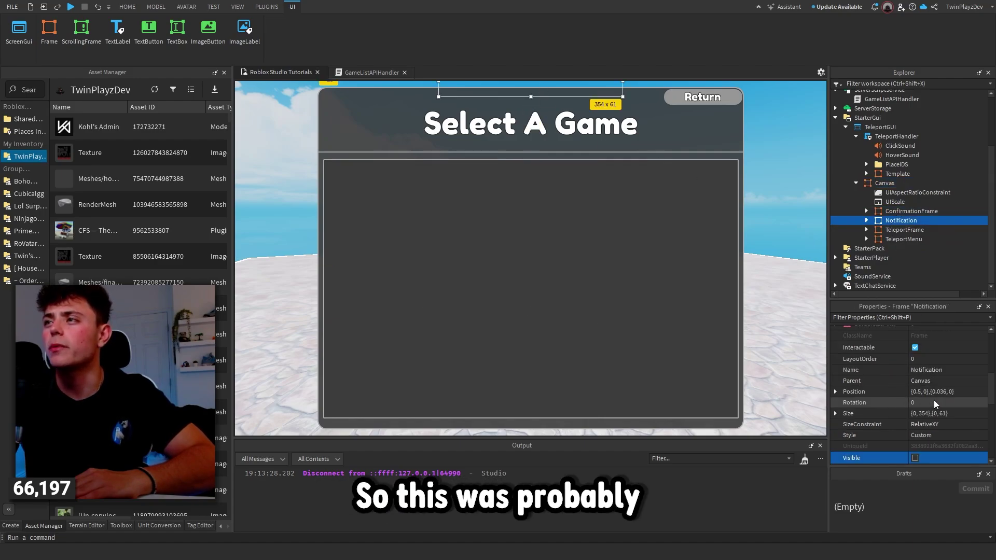
Try a horizontal position scale of 0.6 for the Notification frame
left_click(927, 392)
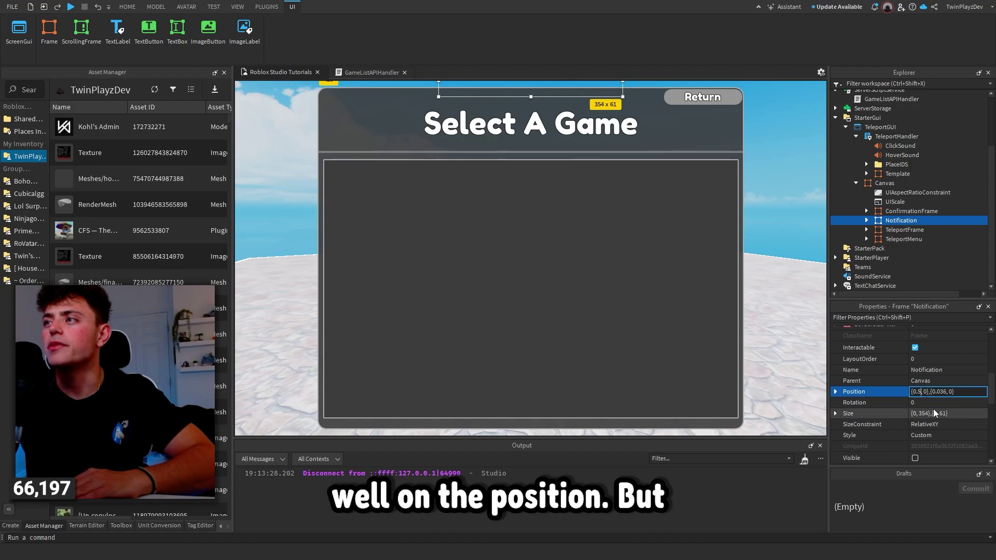
key("BackSpace")
type("6")
key("Return")
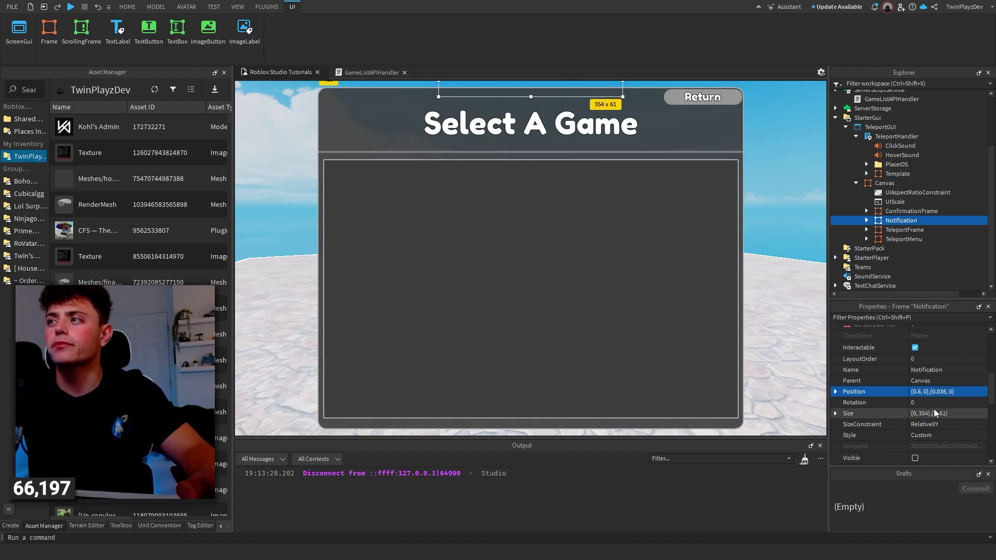
Set the Notification frame's position to {0.5, 0},{0.1, 0}
double_click(945, 391)
type("1")
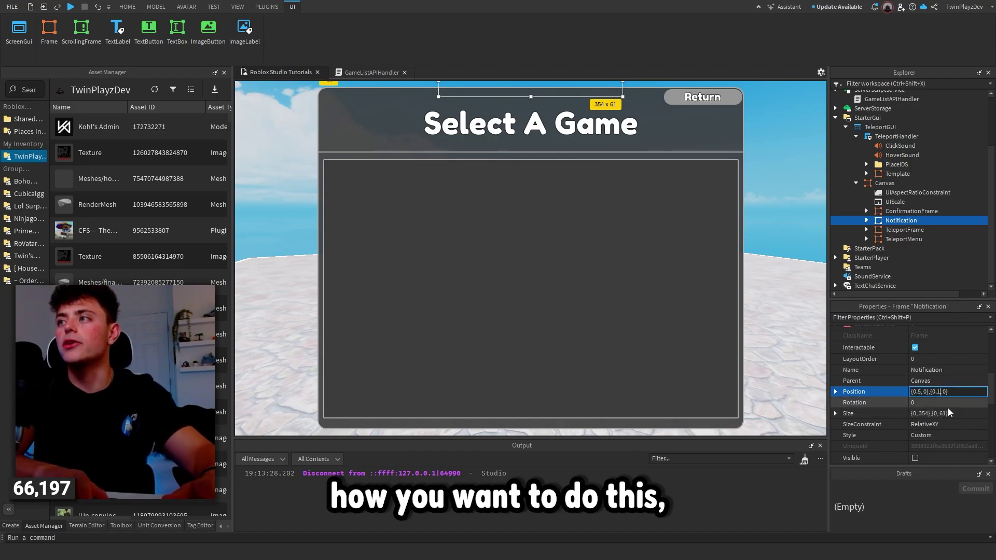
key("Return")
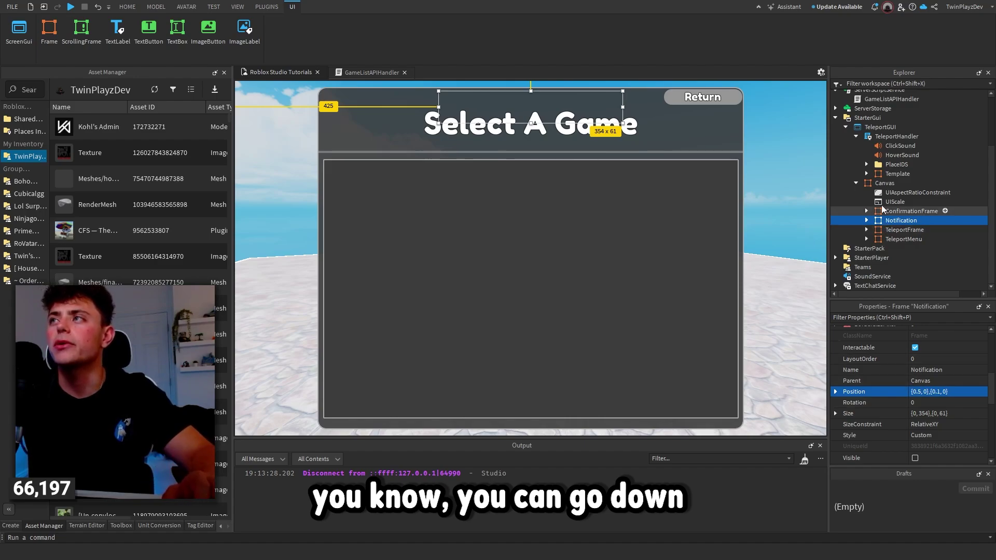
Inspect the TeleportMenu and TeleportFrame frames, previewing TeleportFrame by making it visible and hiding it again
left_click(892, 230)
left_click(894, 239)
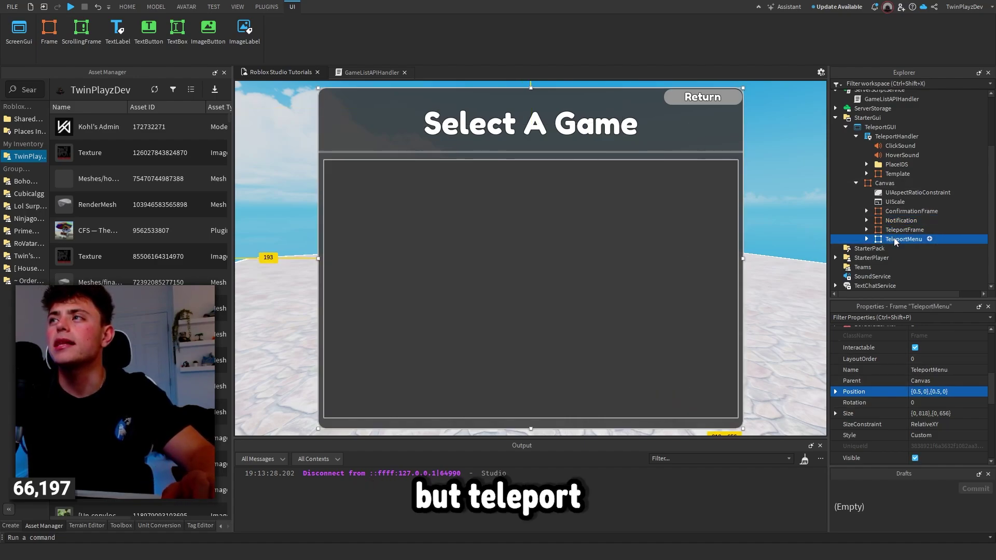
scroll(914, 391, "down", 2)
scroll(919, 394, "up", 3)
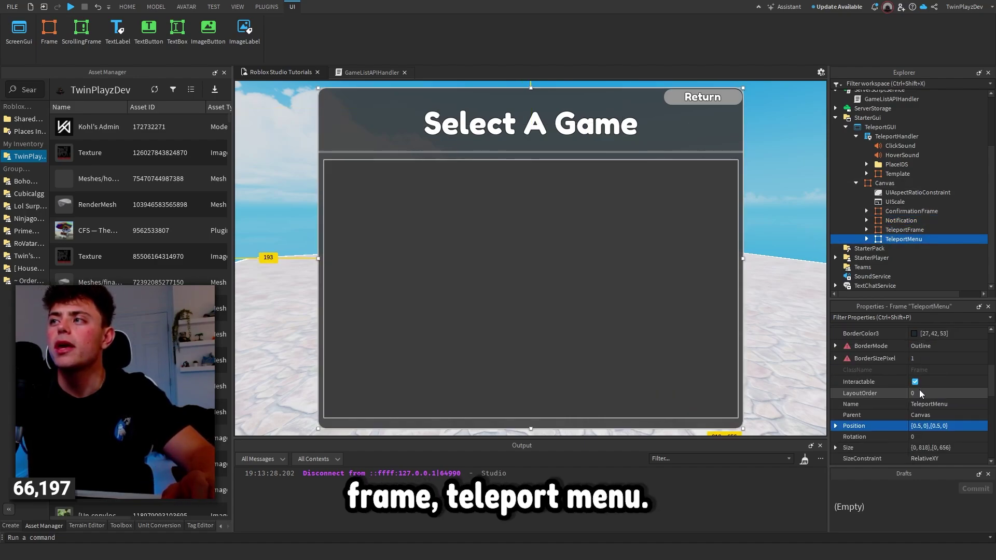
left_click(904, 230)
scroll(923, 387, "down", 3)
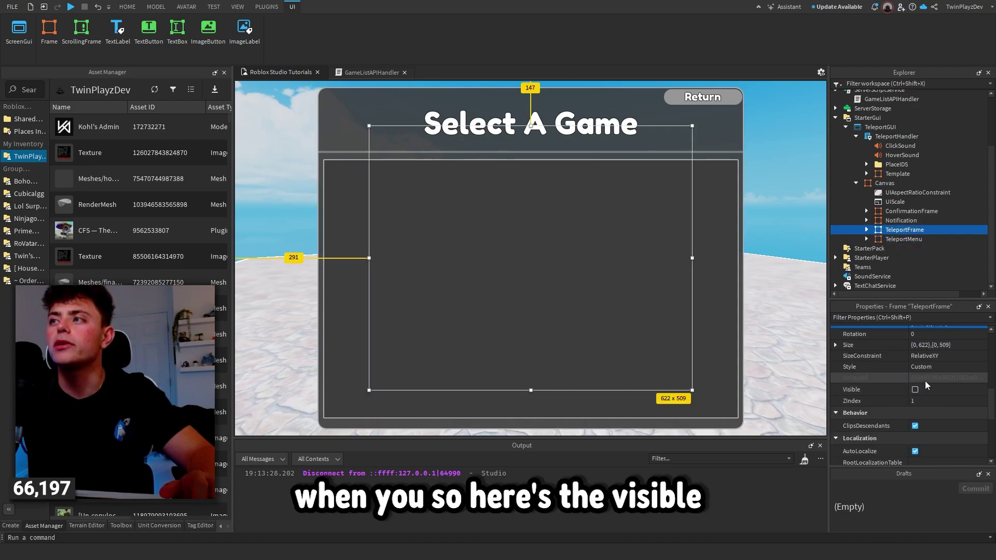
left_click(915, 389)
left_click(916, 389)
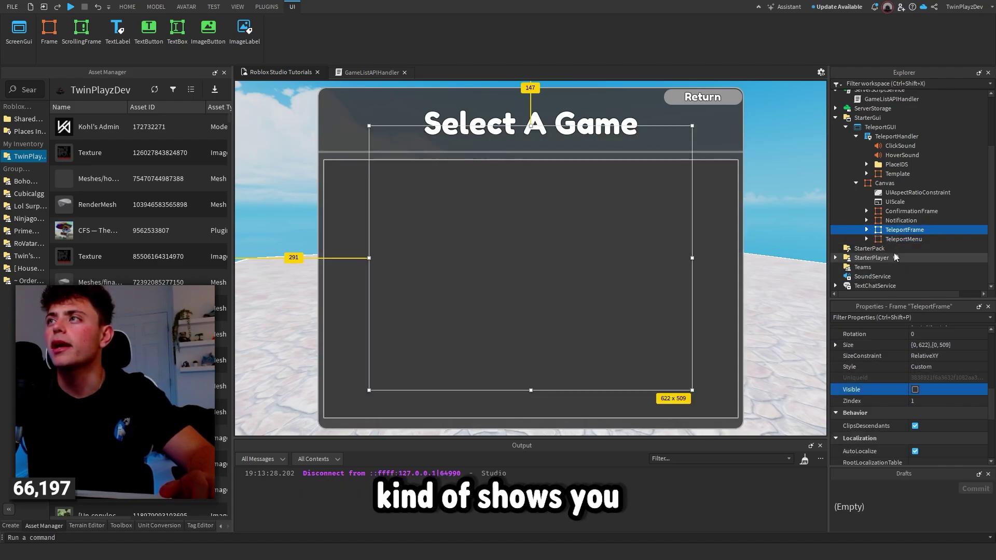
Preview the Notification and ConfirmationFrame frames by briefly making each visible, leaving both hidden
left_click(897, 220)
left_click(918, 387)
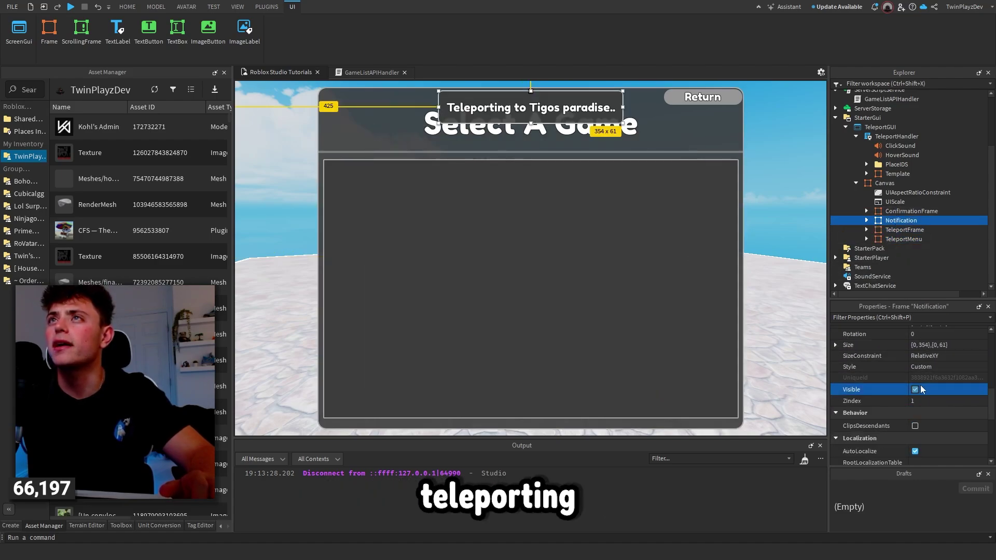
left_click(918, 387)
left_click(903, 211)
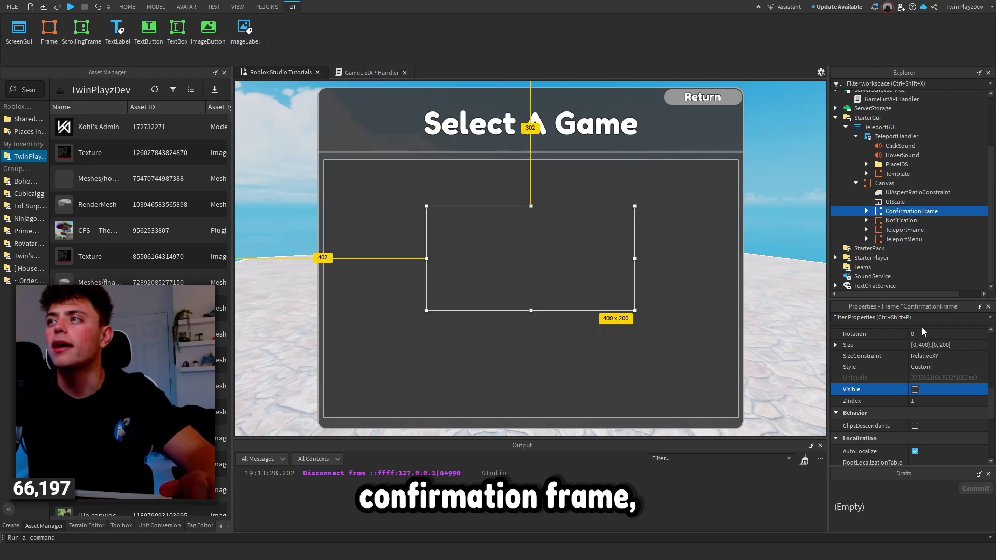
left_click(921, 387)
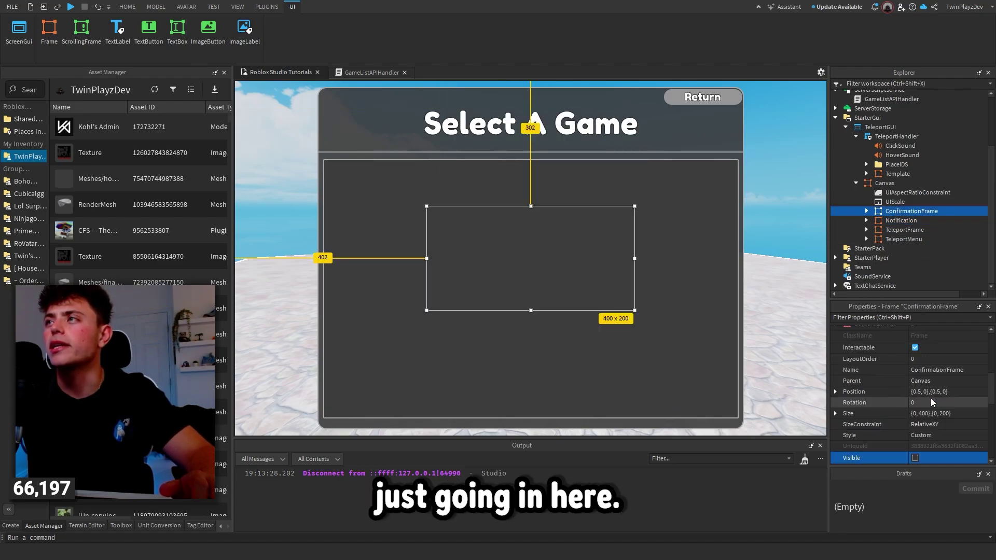
Hide the Canvas frame inside TeleportGUI and collapse its contents in the object hierarchy
left_click(881, 184)
scroll(908, 394, "down", 5)
left_click(915, 389)
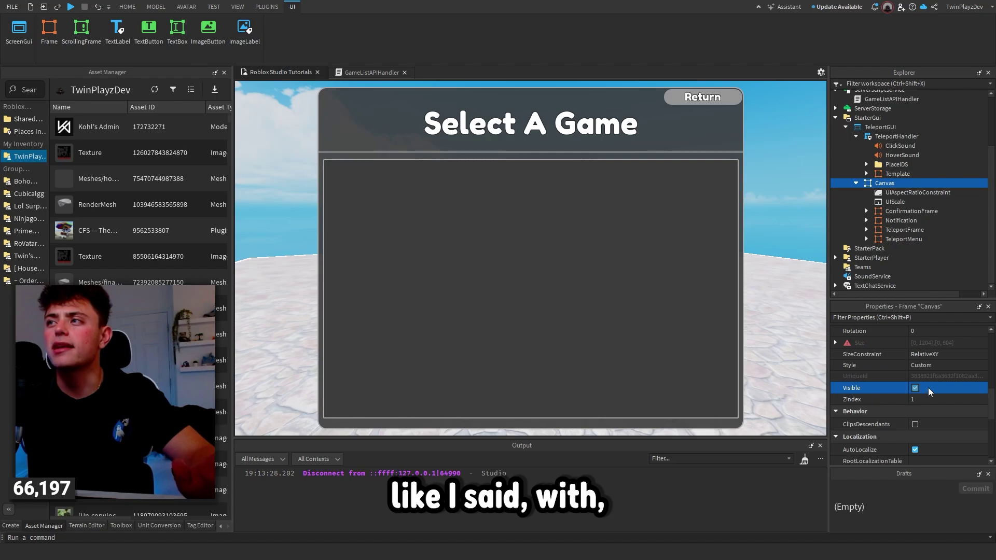
left_click(901, 220)
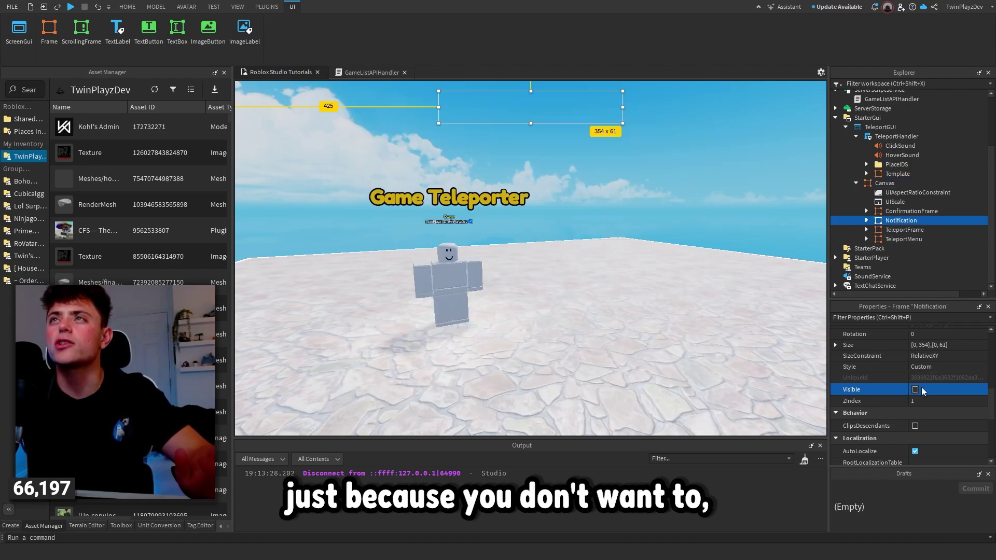
left_click(885, 212)
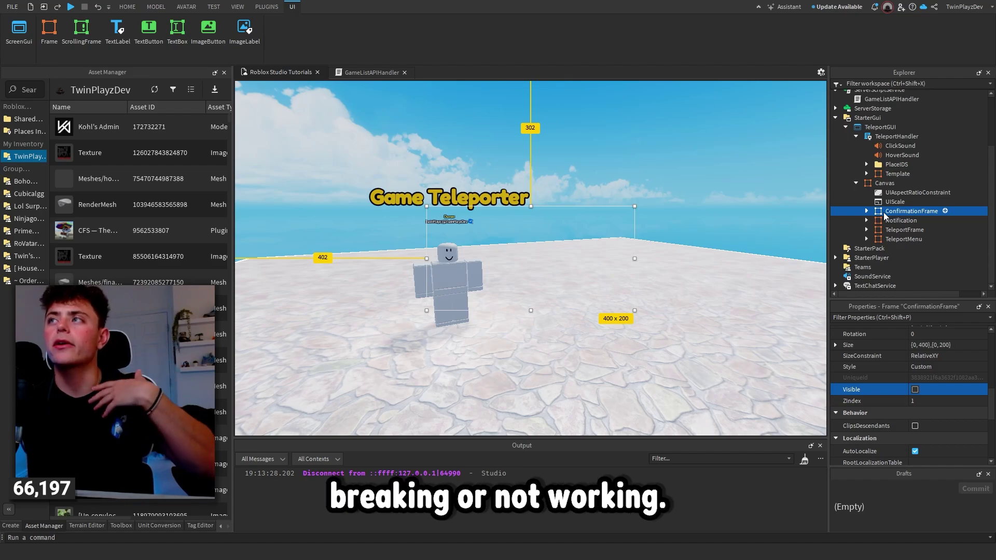
left_click(856, 184)
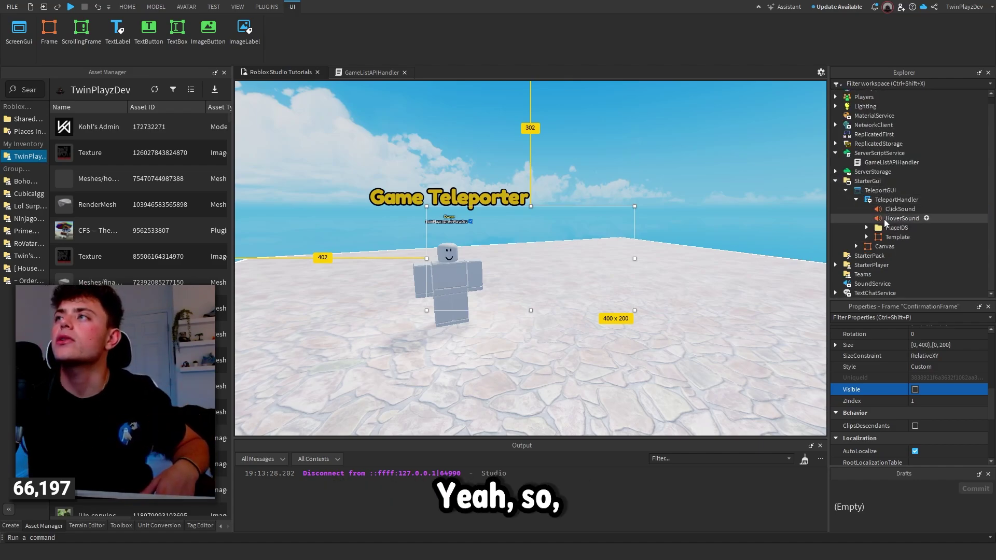
Select TeleportHandler's Template frame, and collapse the TeleportHandler and TeleportGUI contents in the object hierarchy
left_click(891, 237)
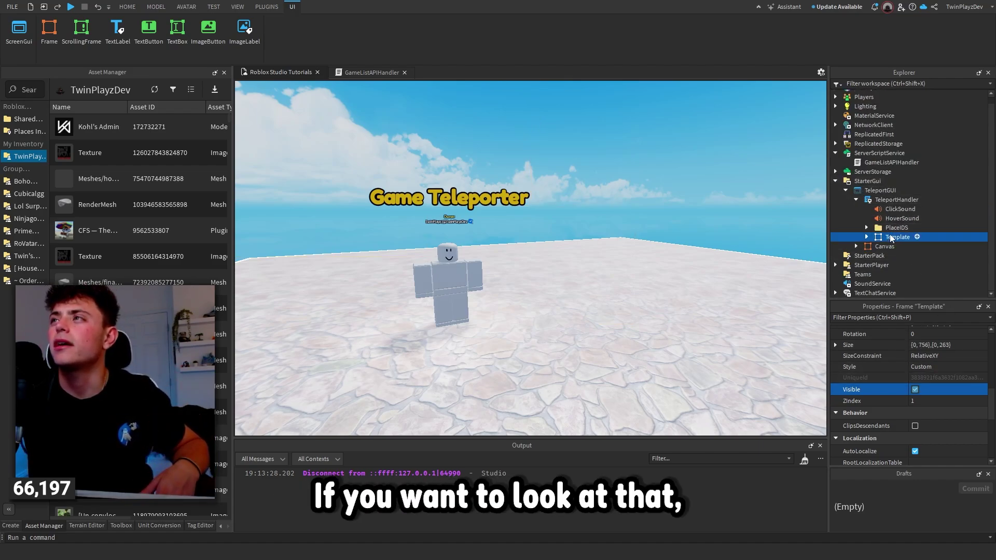
left_click_drag(888, 235, 880, 190)
right_click_drag(709, 225, 695, 222)
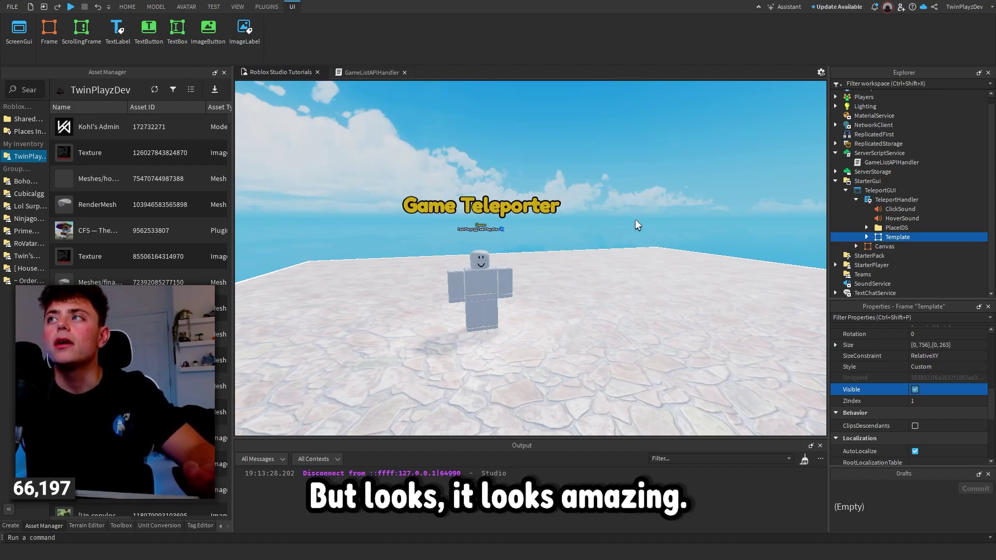
left_click(856, 199)
left_click(845, 197)
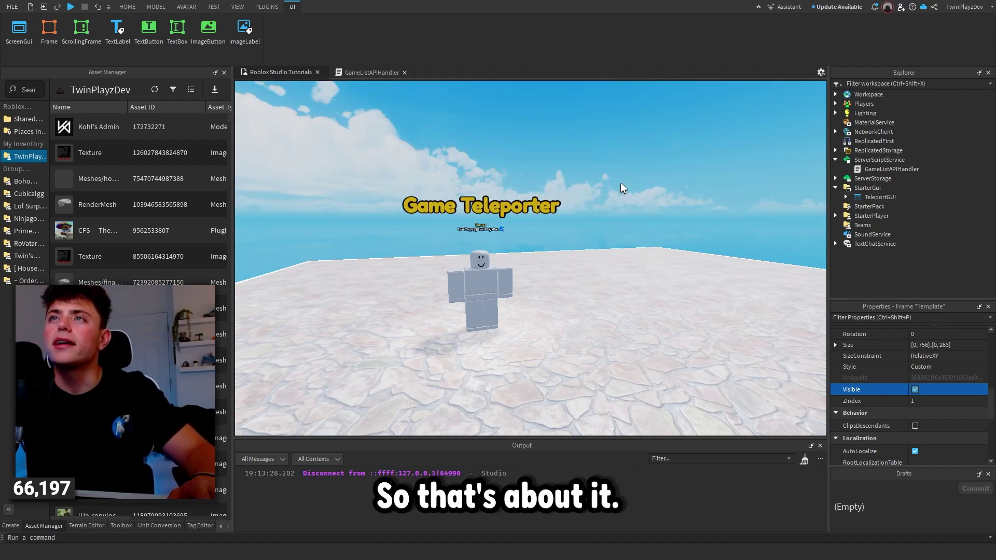
scroll(621, 180, "down", 3)
scroll(653, 162, "up", 2)
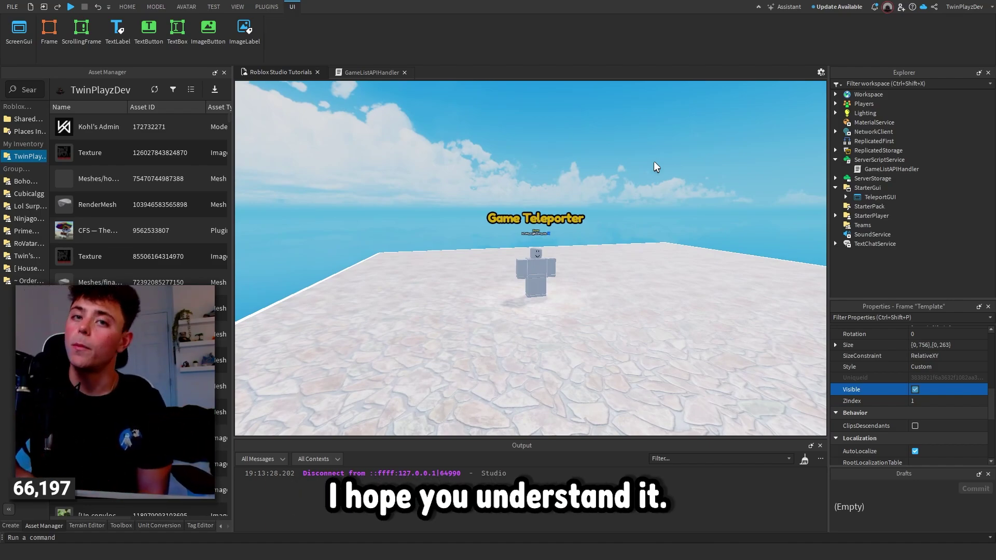
Open the GameListAPIHandler script in ServerScriptService and skim through its functions
double_click(892, 170)
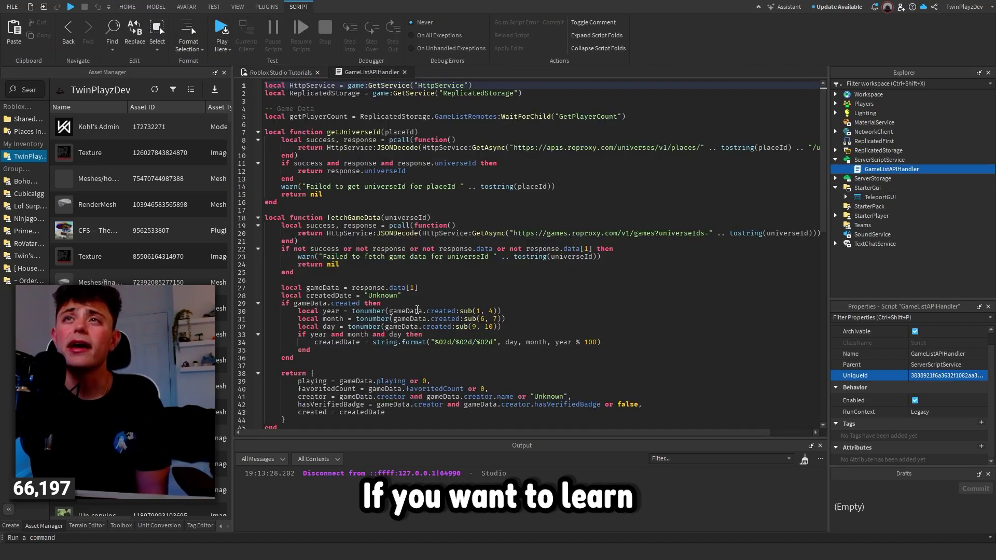
left_click_drag(399, 203, 466, 294)
left_click(483, 296)
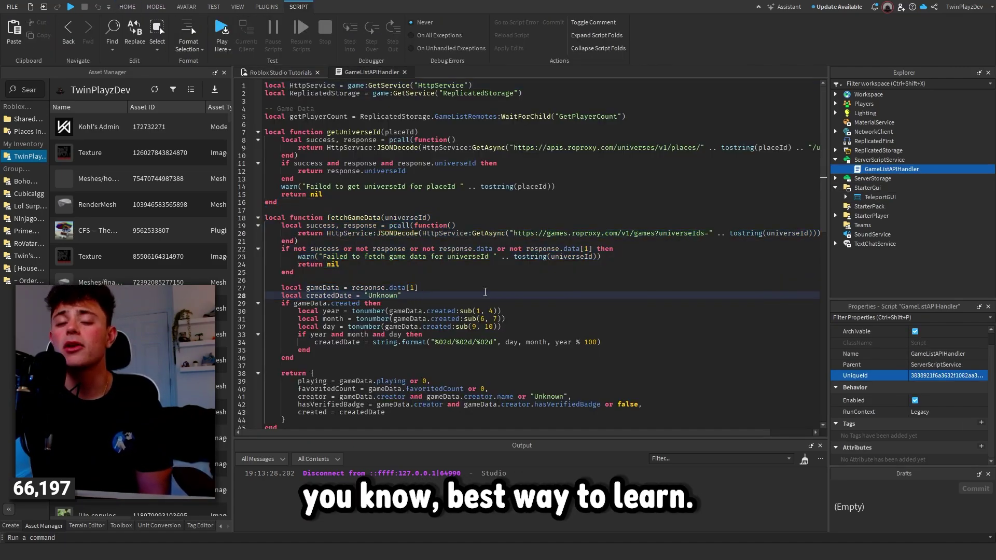
scroll(380, 257, "down", 9)
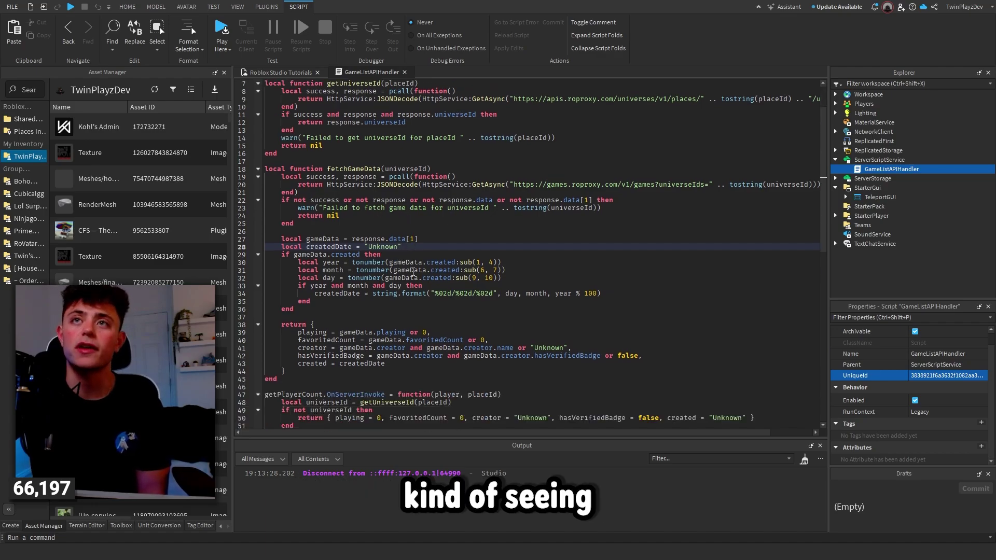
scroll(404, 279, "up", 9)
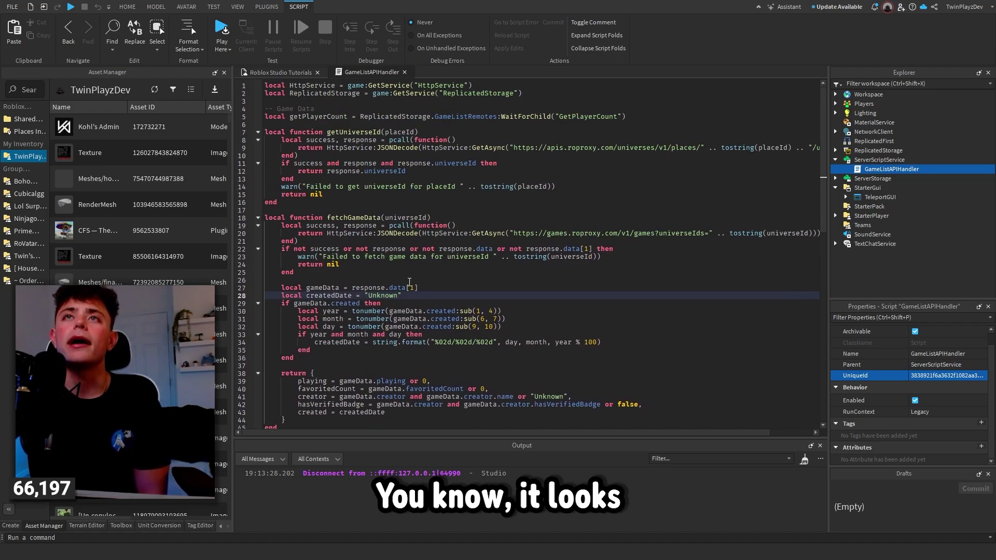
Examine the fetchGameData function, its games.roproxy.com request URL, and the remaining player count code in GameListAPIHandler
left_click_drag(291, 131, 385, 412)
left_click(384, 413)
double_click(343, 218)
mouse_move(539, 233)
left_mouse_down()
mouse_move(809, 234)
mouse_move(572, 240)
mouse_move(632, 233)
left_mouse_up()
left_click(634, 233)
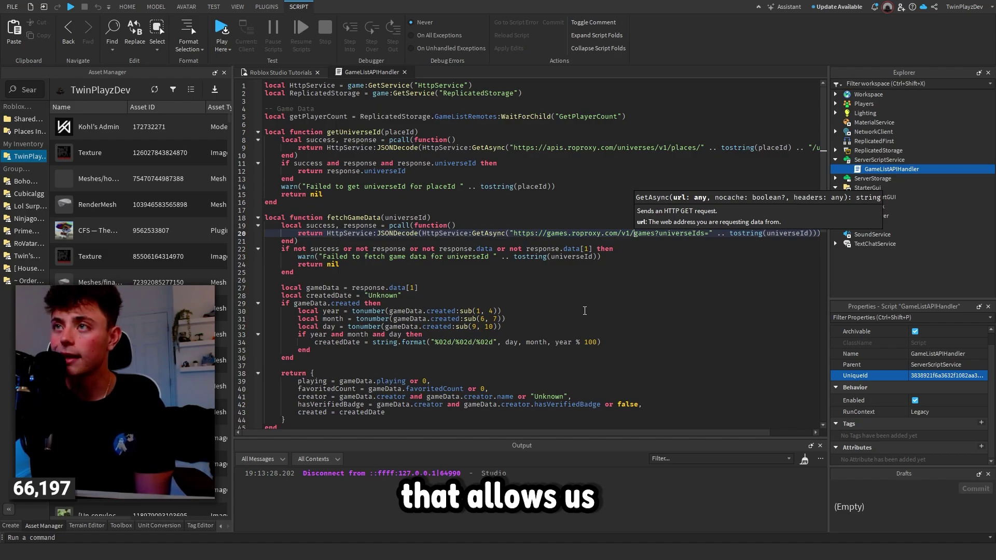
left_click(560, 289)
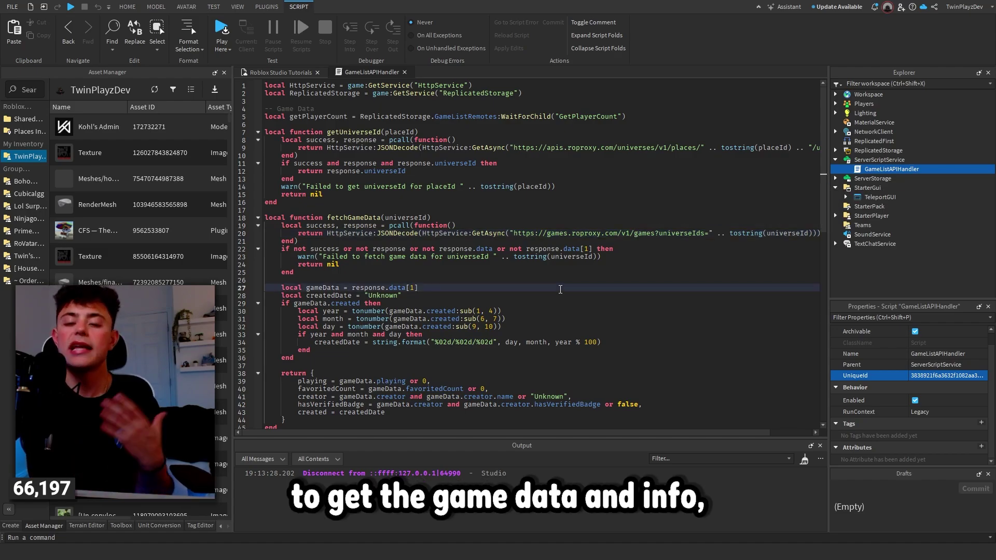
scroll(560, 289, "down", 5)
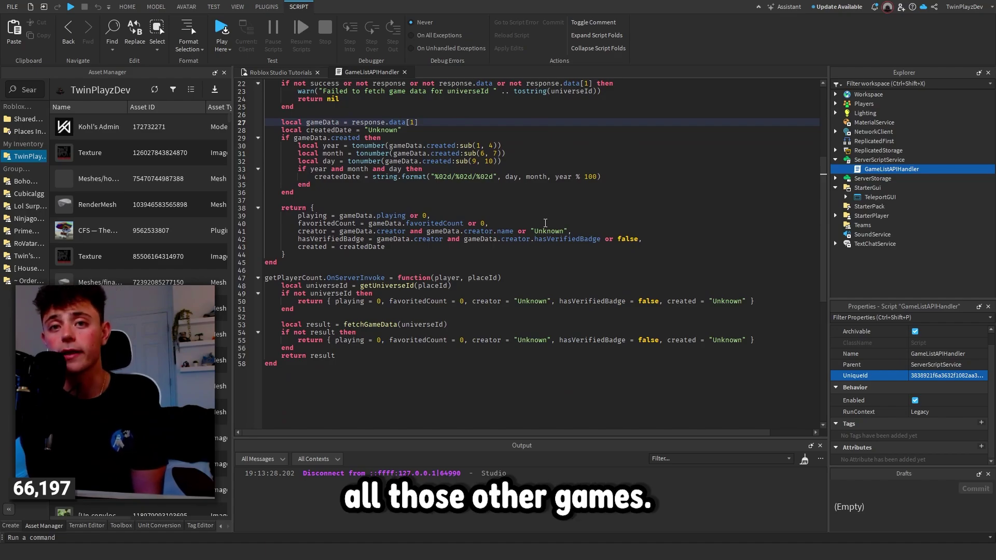
scroll(521, 317, "up", 5)
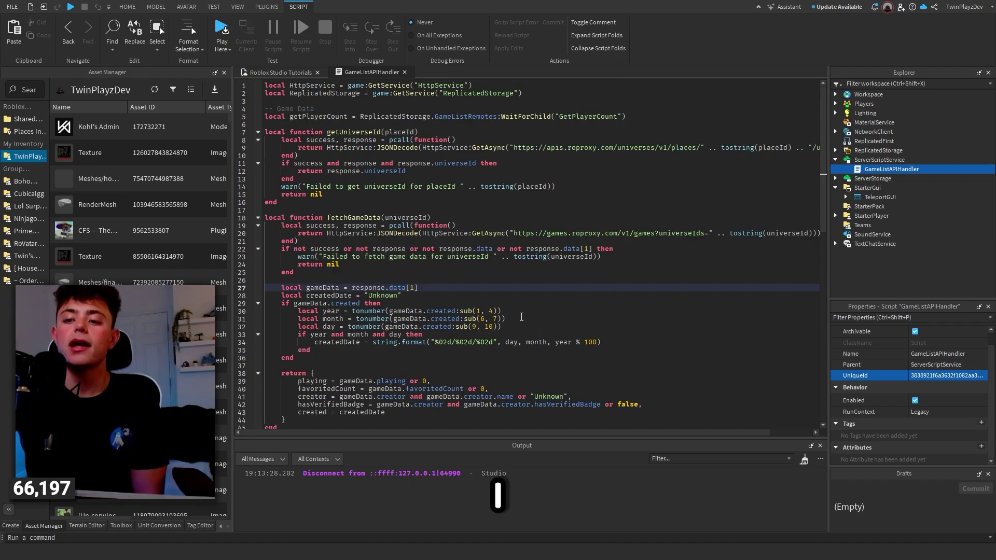